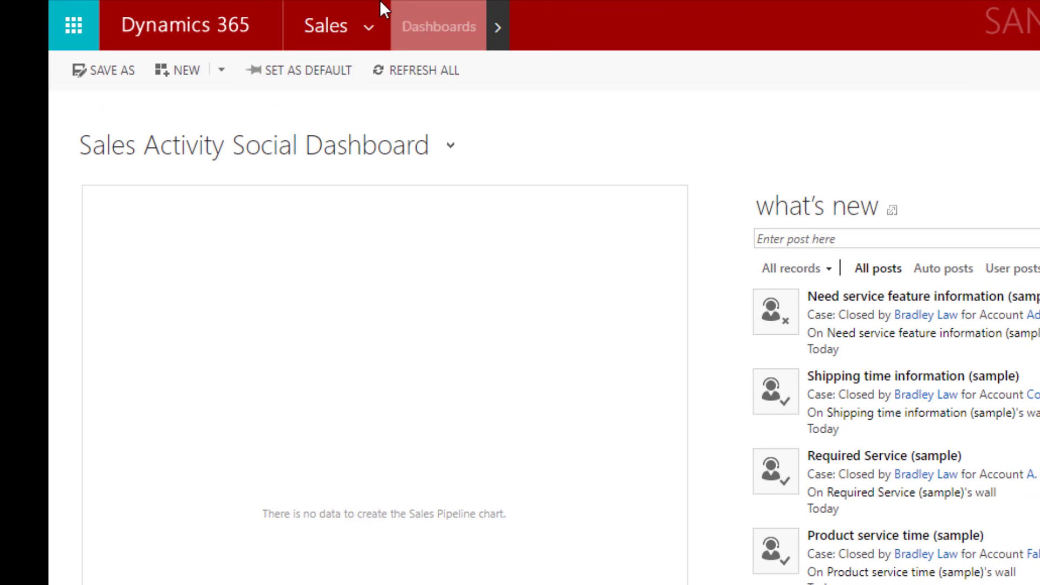
Open the Cases list of the Service area in the legacy Dynamics 365 client with the red header.
{"action": "left_click", "coordinate": [374, 26]}
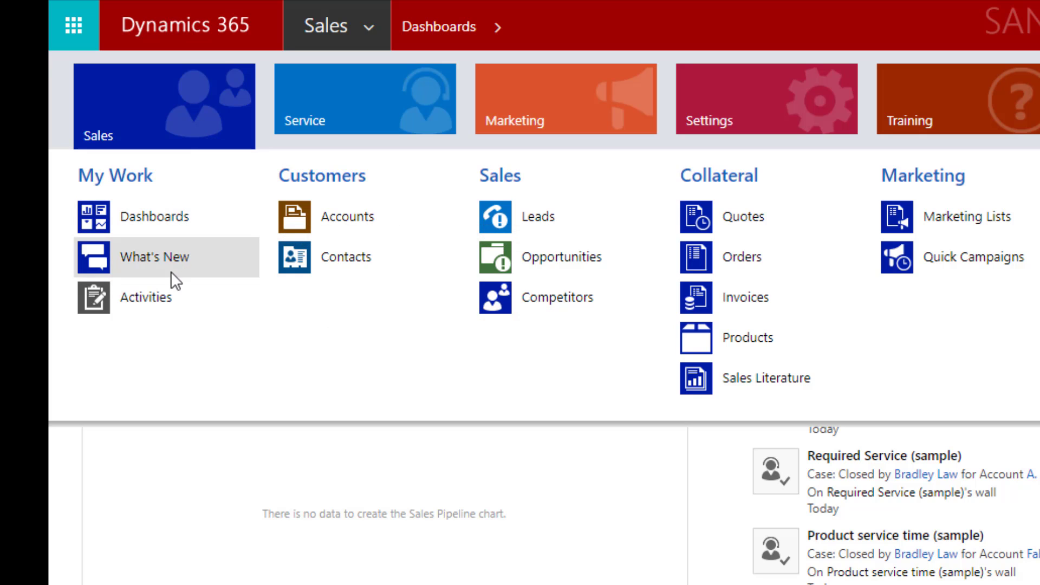
{"action": "left_click", "coordinate": [381, 122]}
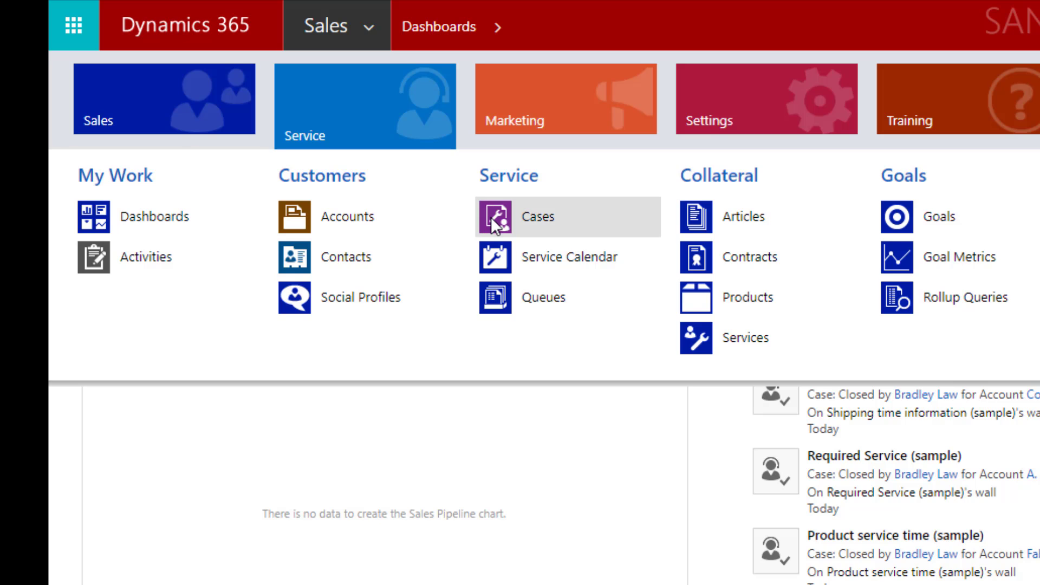
{"action": "left_click", "coordinate": [491, 217]}
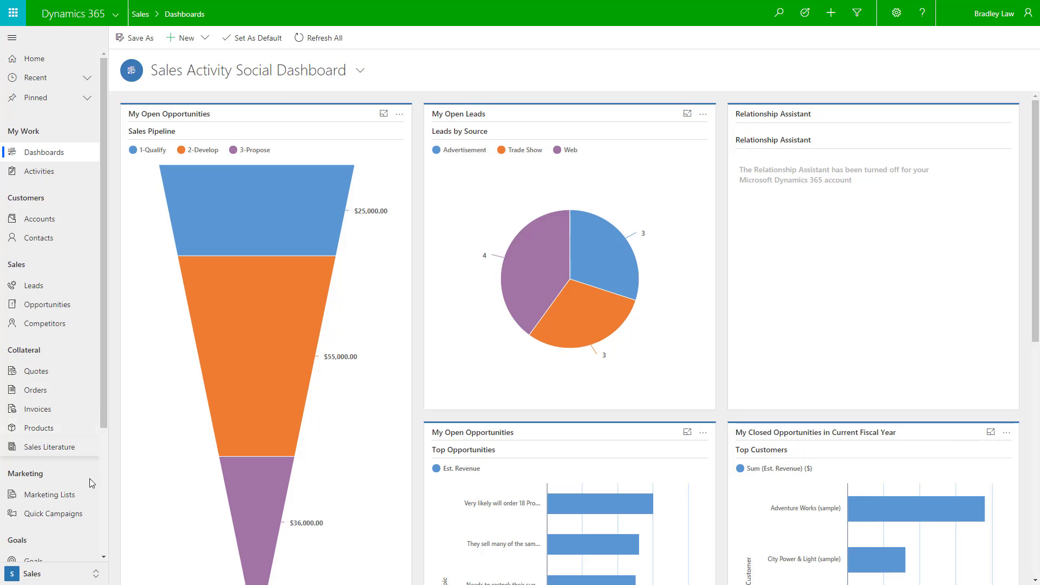
Switch to the green-header Dynamics 365 app, change the area from Sales to Service, and open Cases.
{"action": "left_click", "coordinate": [95, 578]}
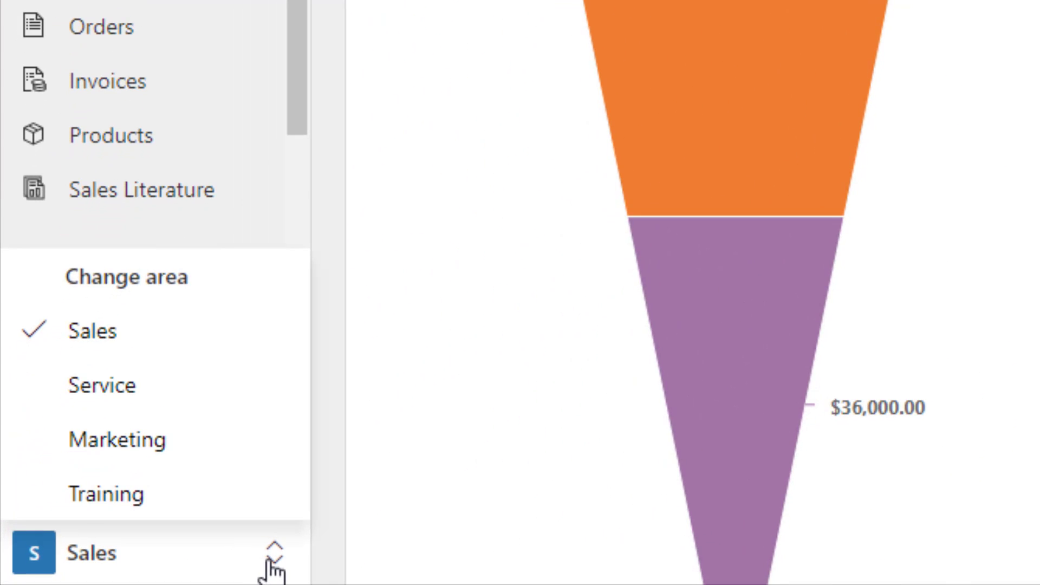
{"action": "left_click", "coordinate": [96, 578]}
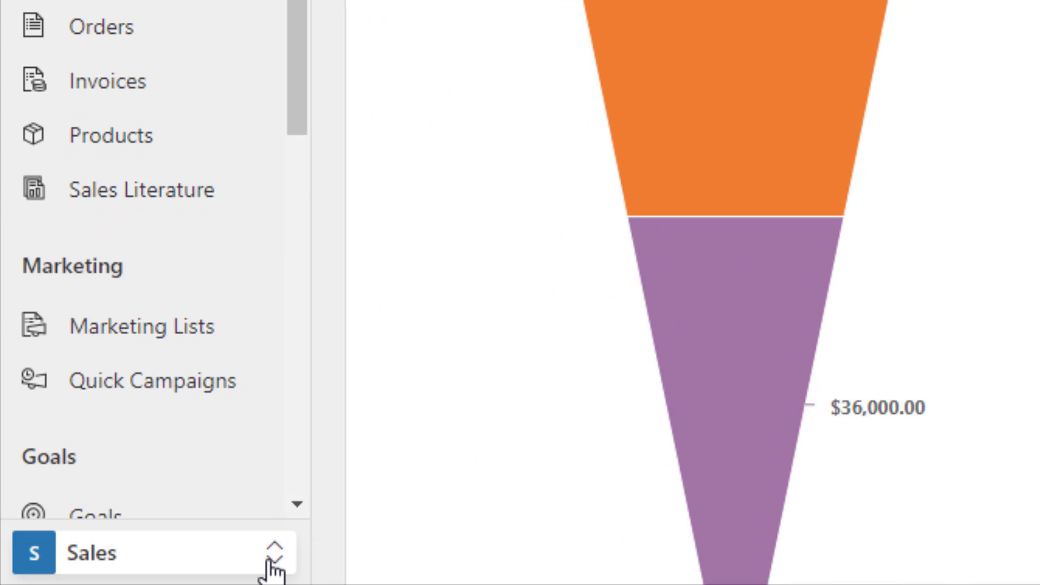
{"action": "left_click", "coordinate": [275, 569]}
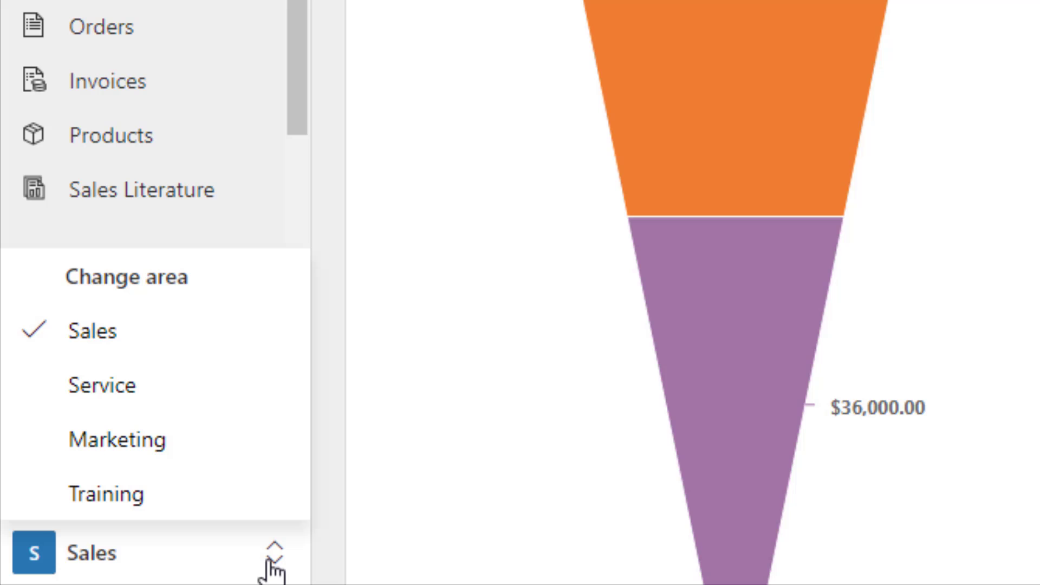
{"action": "left_click", "coordinate": [214, 410]}
{"action": "scroll", "coordinate": [209, 520], "scroll_direction": "up", "scroll_amount": 3}
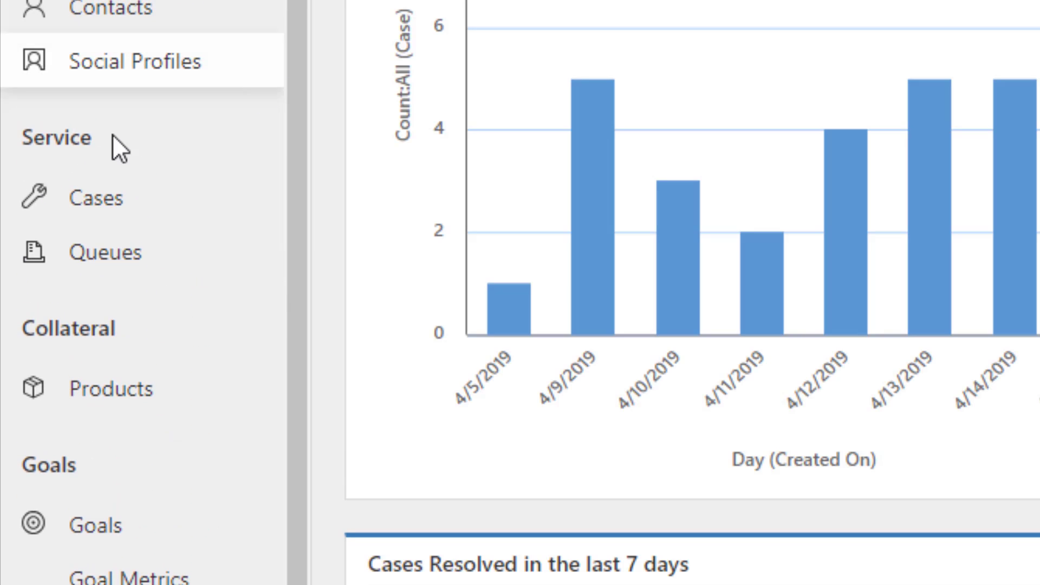
{"action": "left_click", "coordinate": [139, 201]}
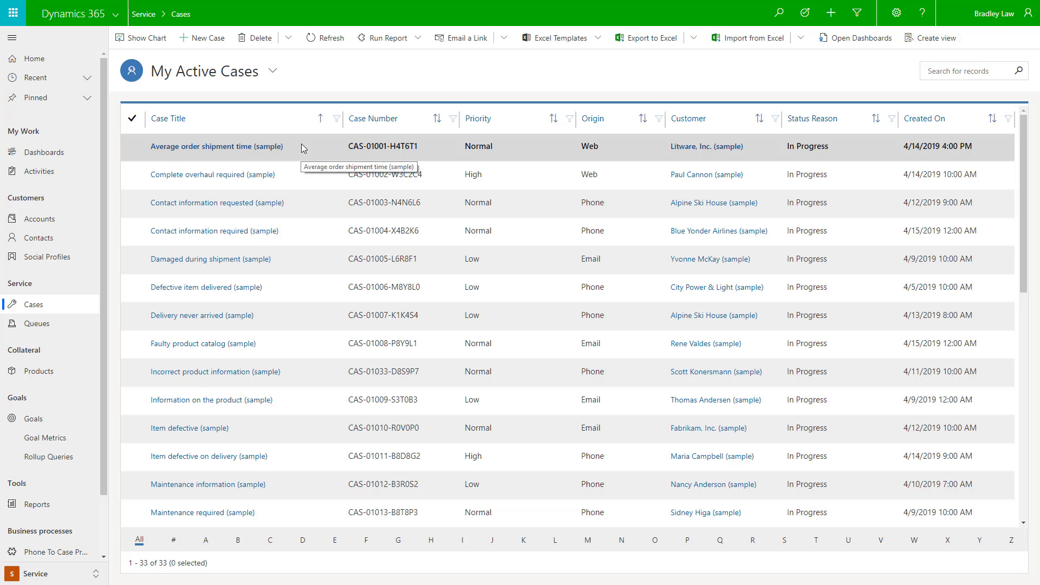
Sort My Active Cases by Case Title descending, restore ascending order, and check the Case Title column's filter options.
{"action": "left_click", "coordinate": [321, 121]}
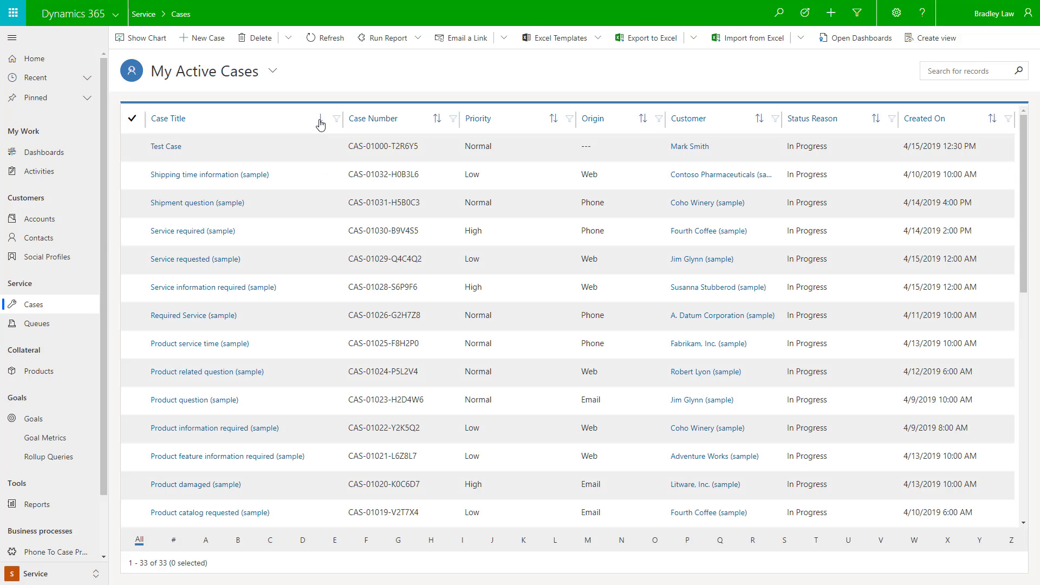
{"action": "left_click", "coordinate": [320, 121]}
{"action": "left_click", "coordinate": [337, 121]}
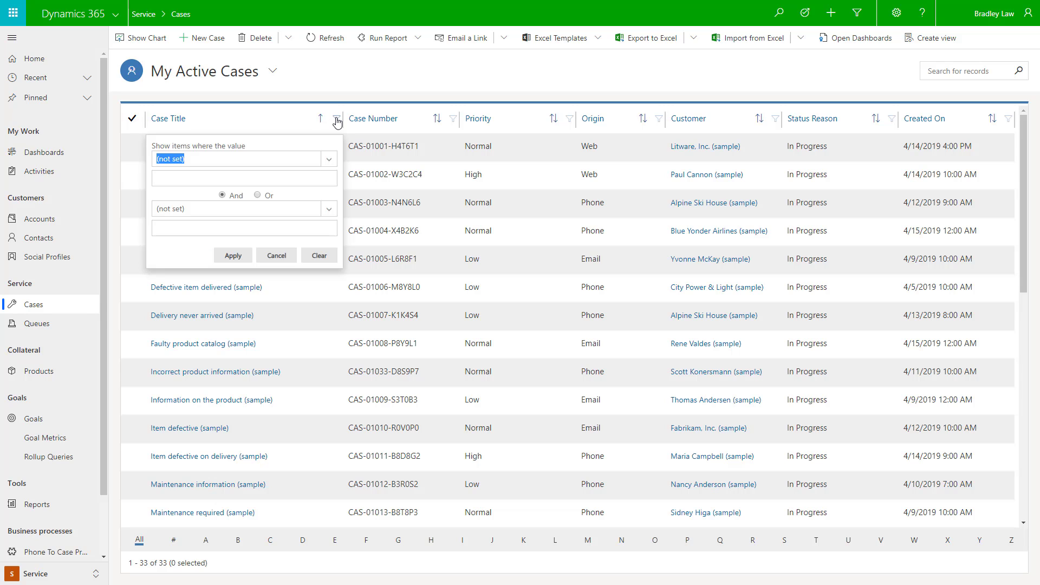
{"action": "left_click", "coordinate": [336, 120]}
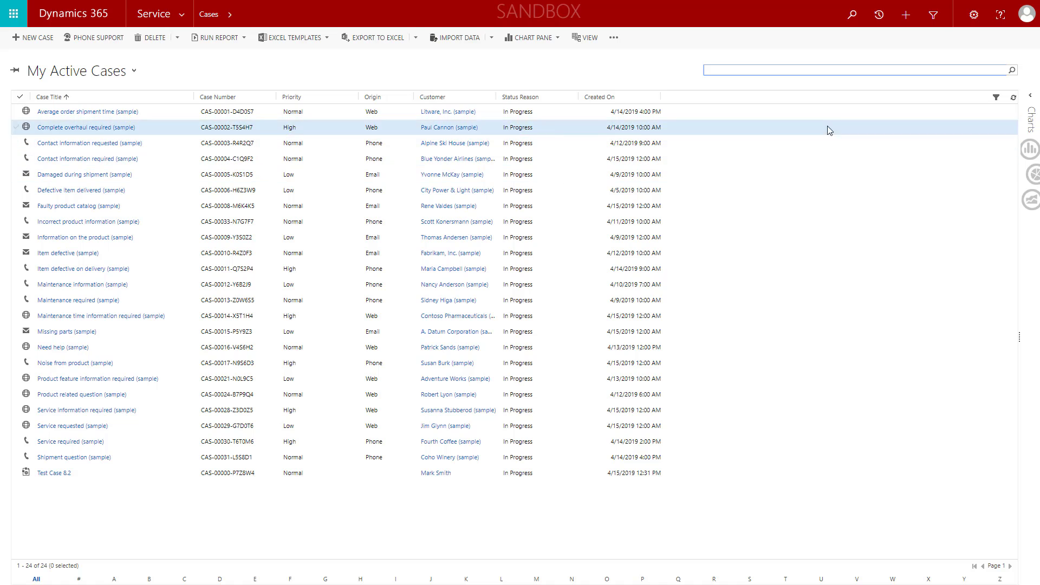
In the red-header client, sort My Active Cases by Case Number descending and enable column filters, opening the Case Number filter.
{"action": "left_click", "coordinate": [232, 98]}
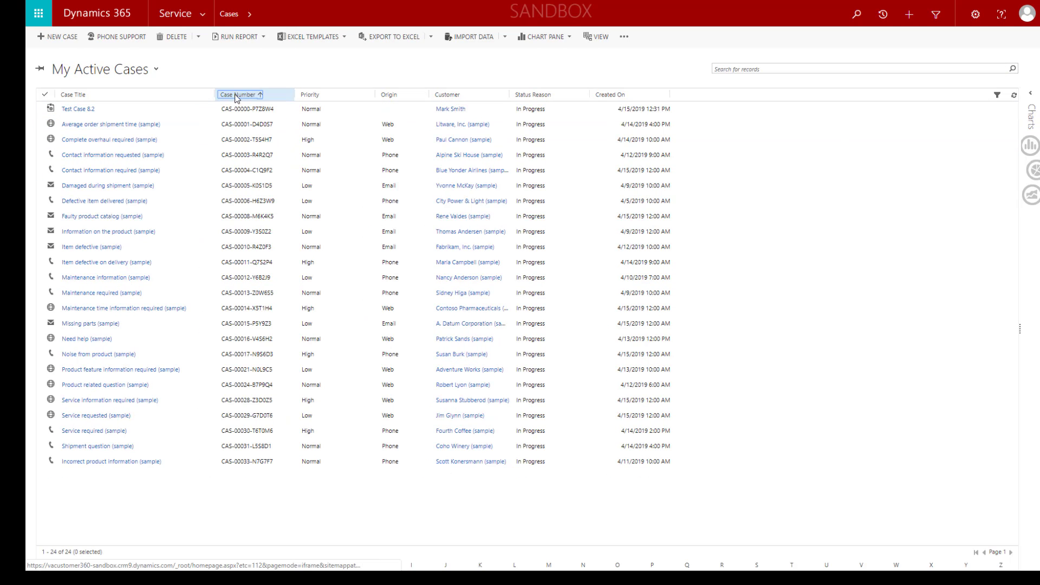
{"action": "left_click", "coordinate": [217, 100]}
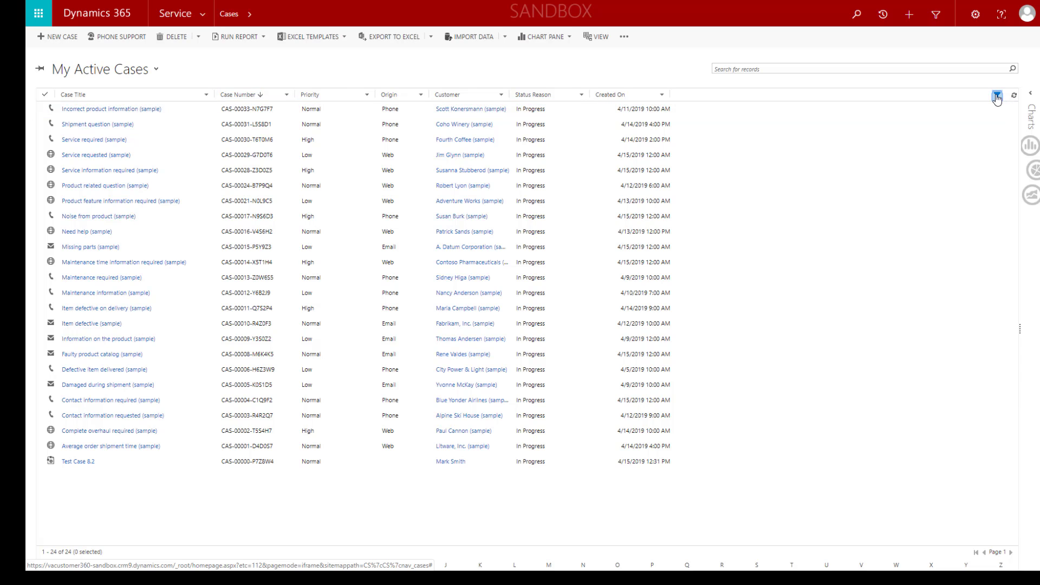
{"action": "left_click", "coordinate": [998, 98]}
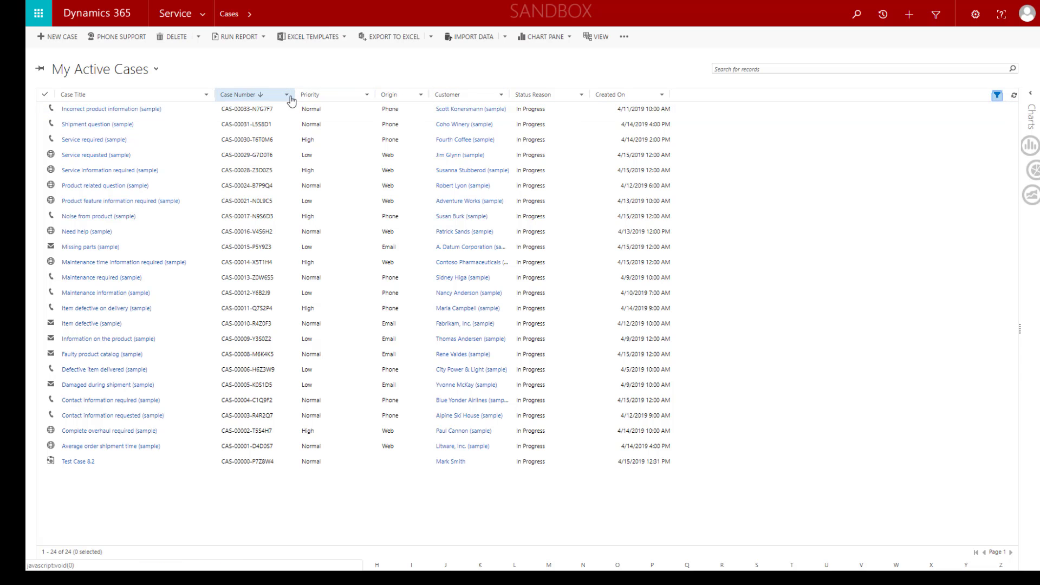
{"action": "left_click", "coordinate": [287, 95]}
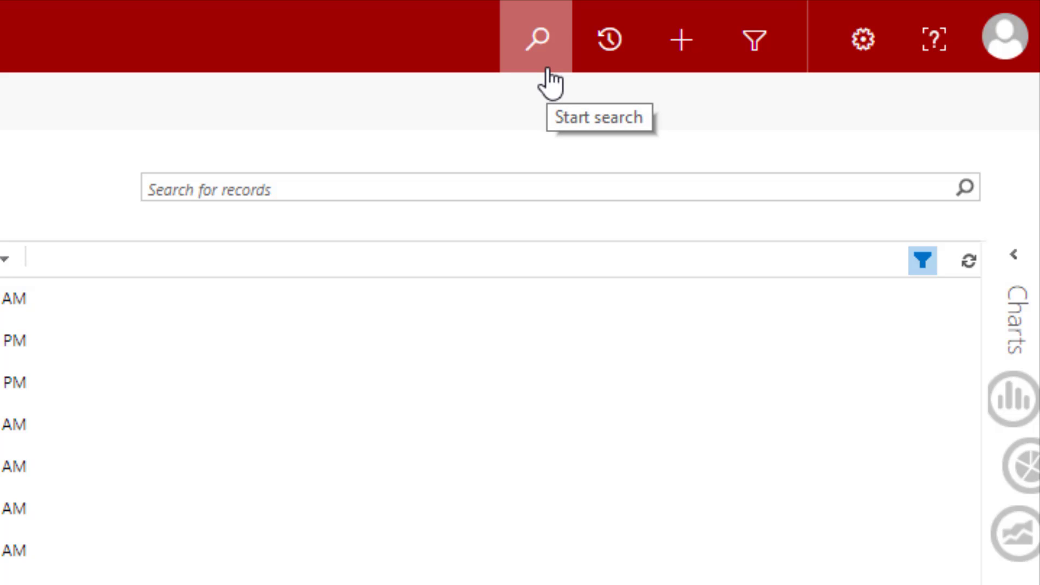
Check the recent records, quick-create a contact with a first and last name, save it, and open its record.
{"action": "left_click", "coordinate": [599, 72]}
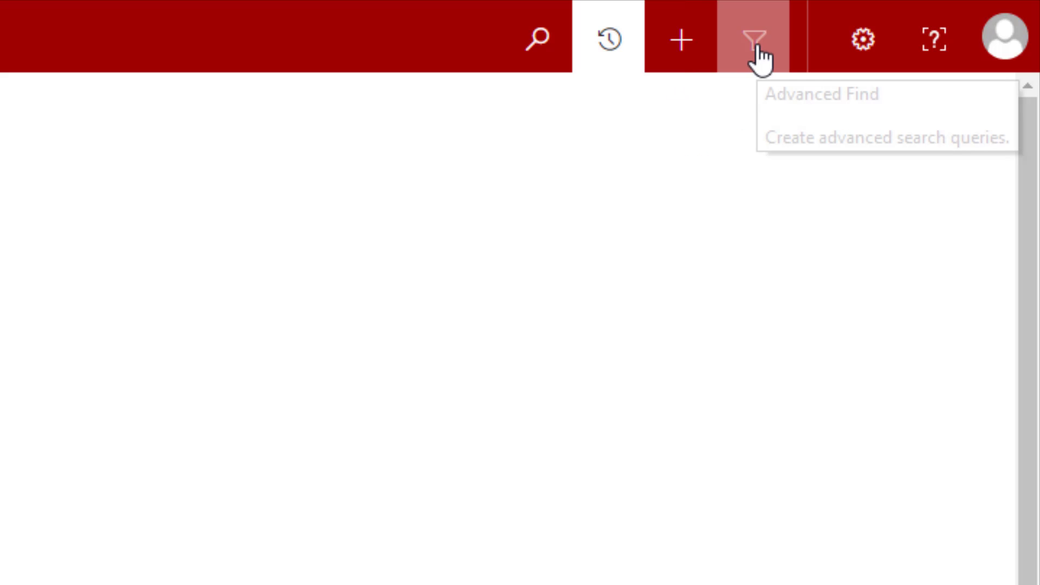
{"action": "left_click", "coordinate": [692, 46]}
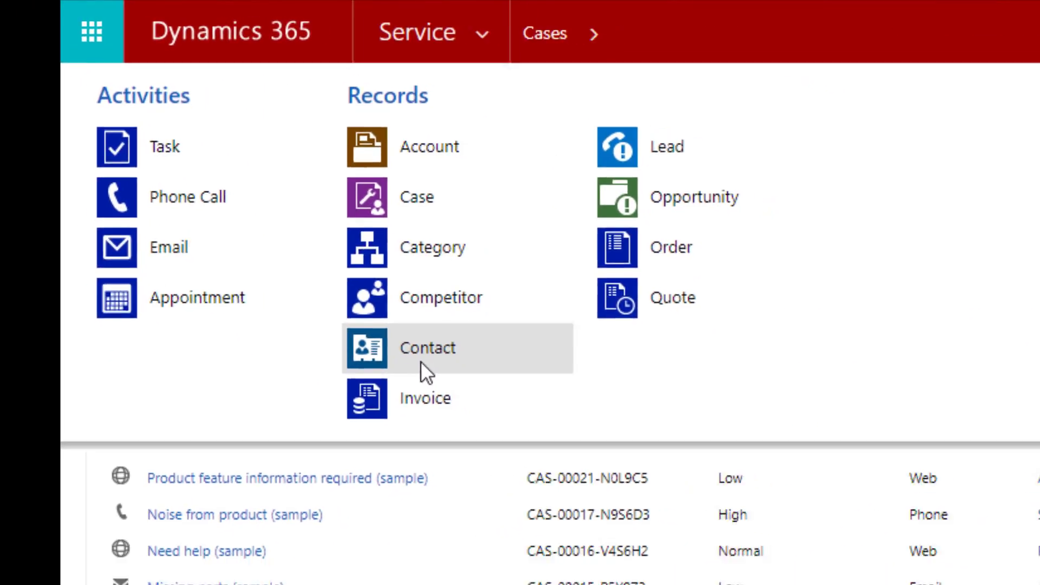
{"action": "left_click", "coordinate": [421, 362]}
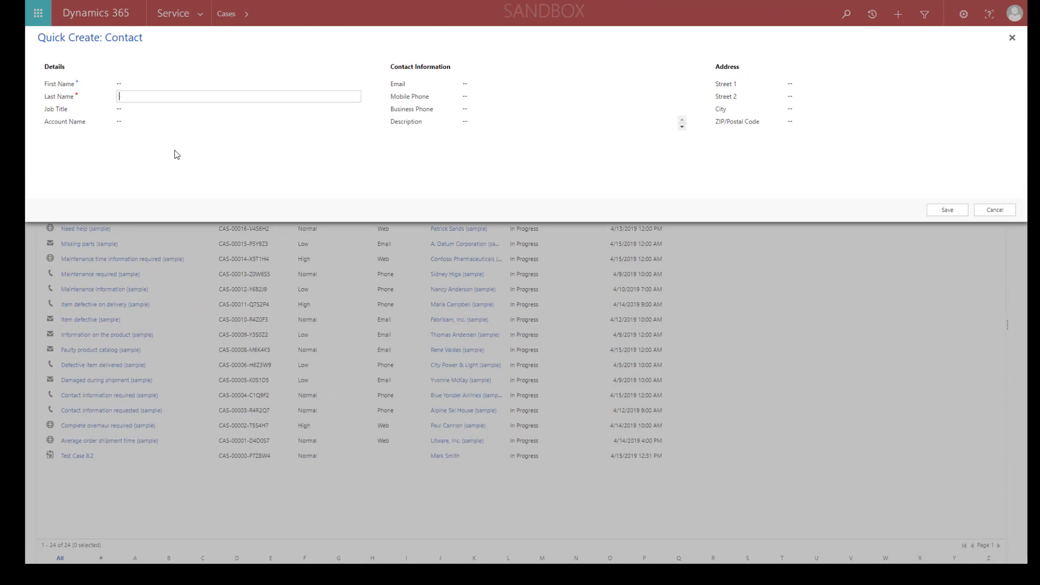
{"action": "left_click", "coordinate": [181, 87]}
{"action": "type", "text": "John"}
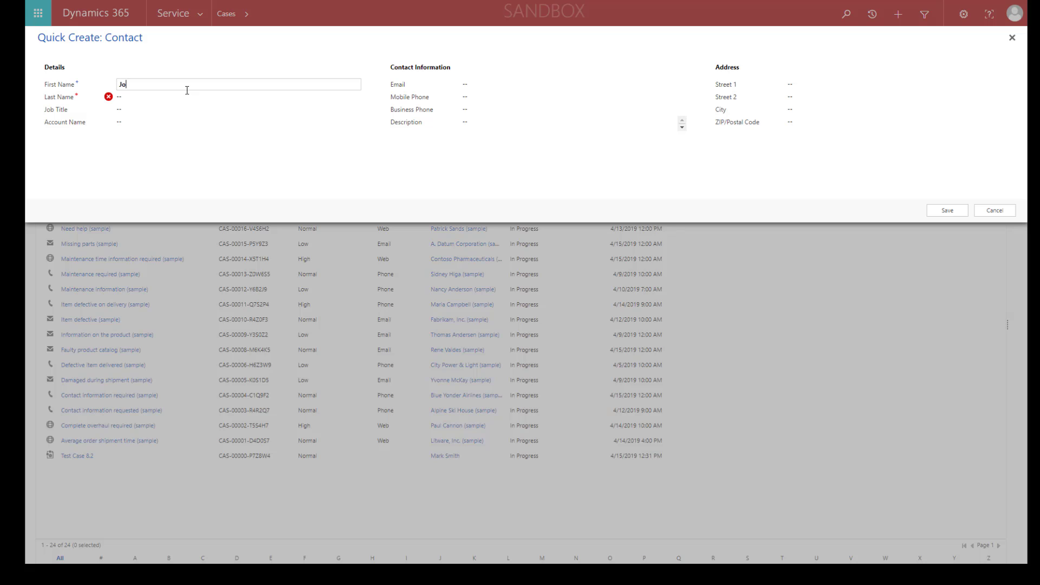
{"action": "key", "text": "Tab"}
{"action": "type", "text": "Smith"}
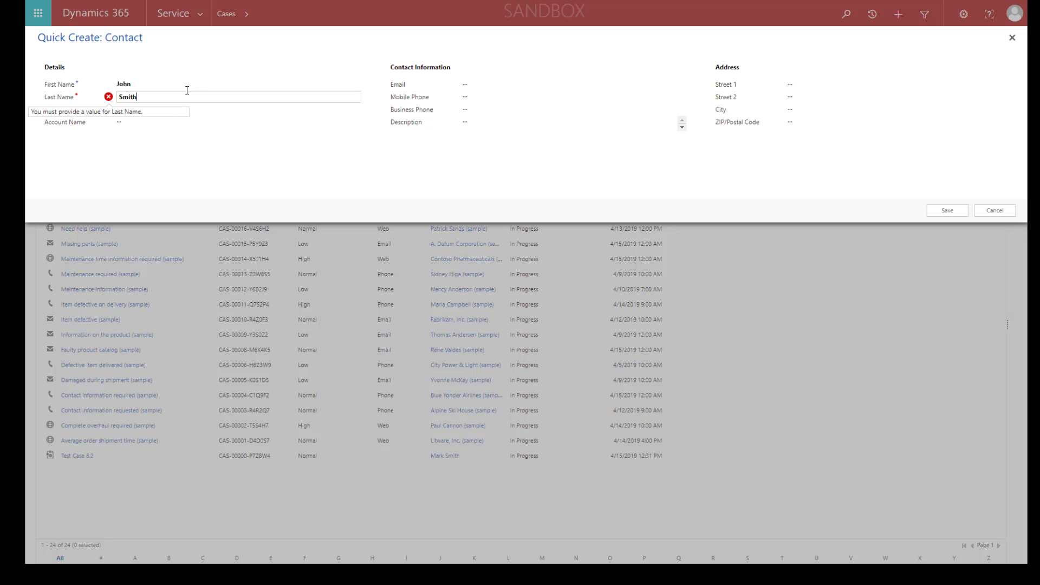
{"action": "left_click", "coordinate": [216, 158]}
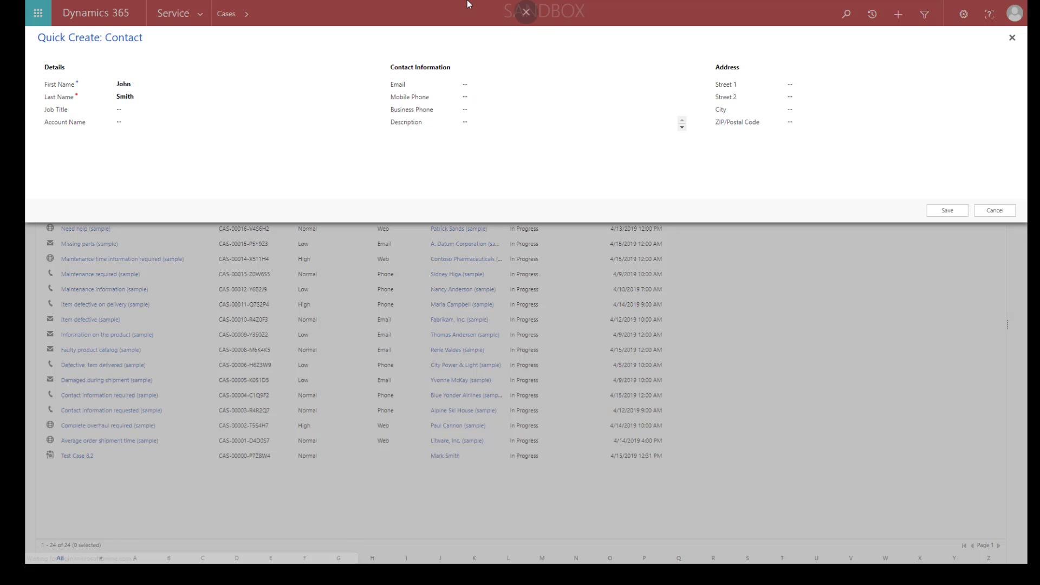
{"action": "left_click", "coordinate": [947, 211]}
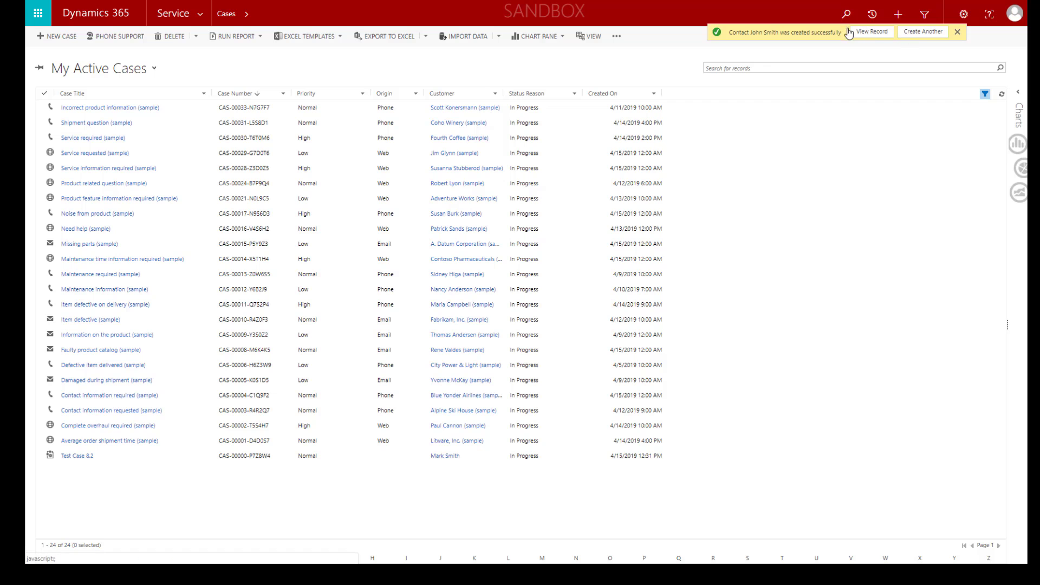
{"action": "left_click", "coordinate": [887, 33]}
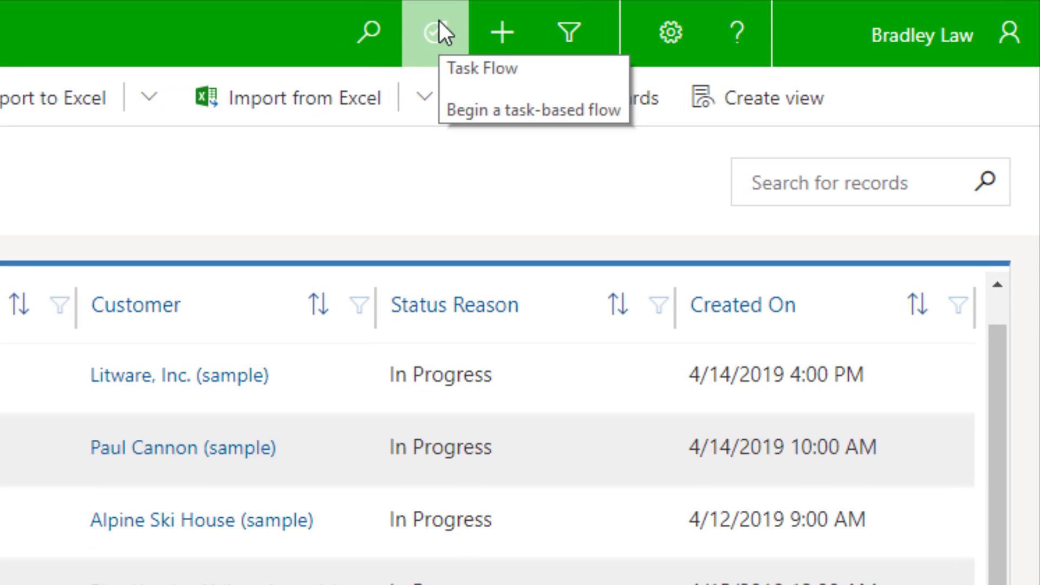
In the green-header app, run the Update Contact task flow for a recent contact, set Married to Married, and complete the flow.
{"action": "left_click", "coordinate": [395, 38]}
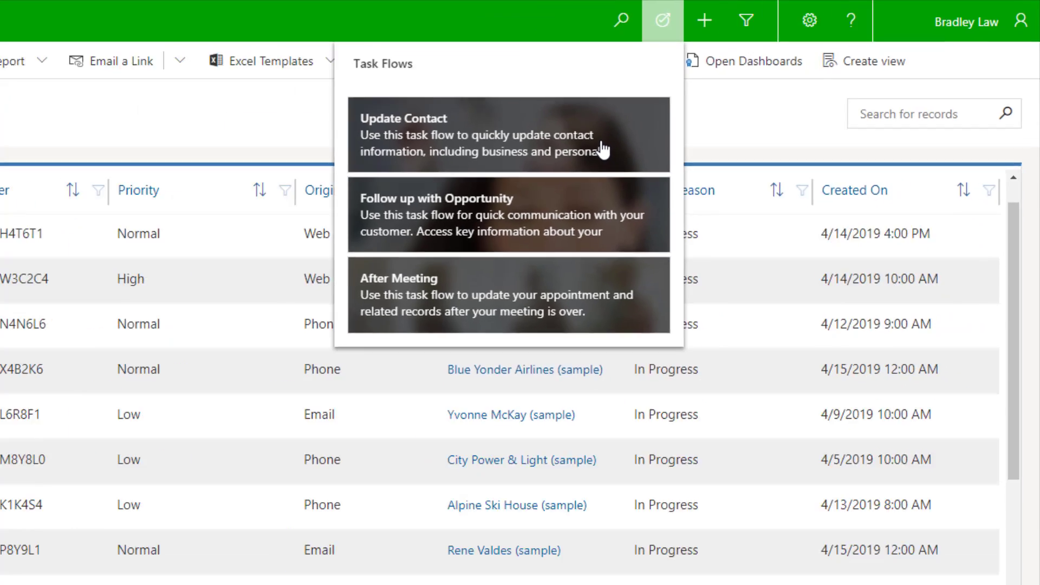
{"action": "left_click", "coordinate": [438, 206]}
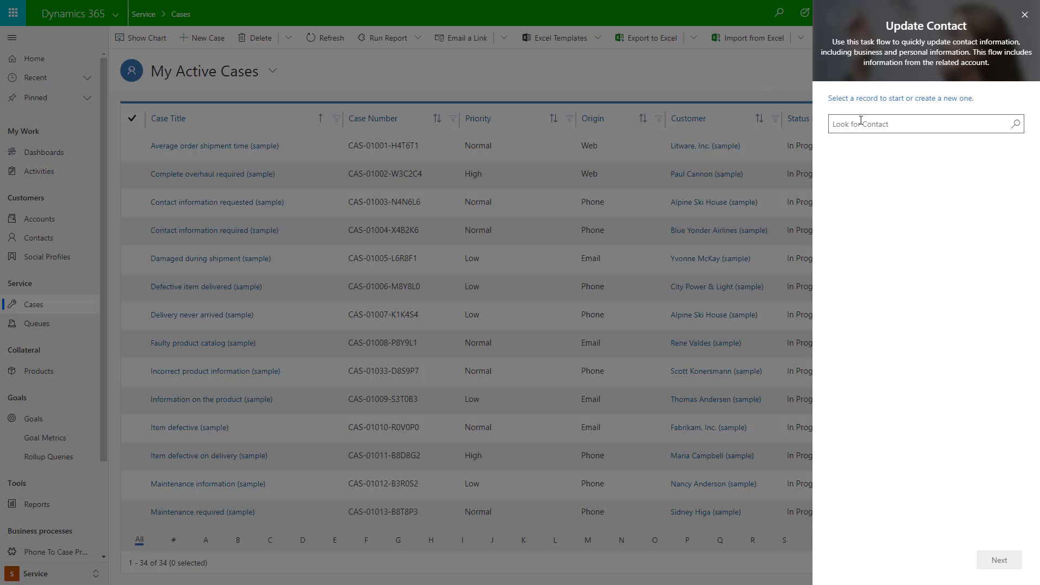
{"action": "left_click", "coordinate": [861, 122]}
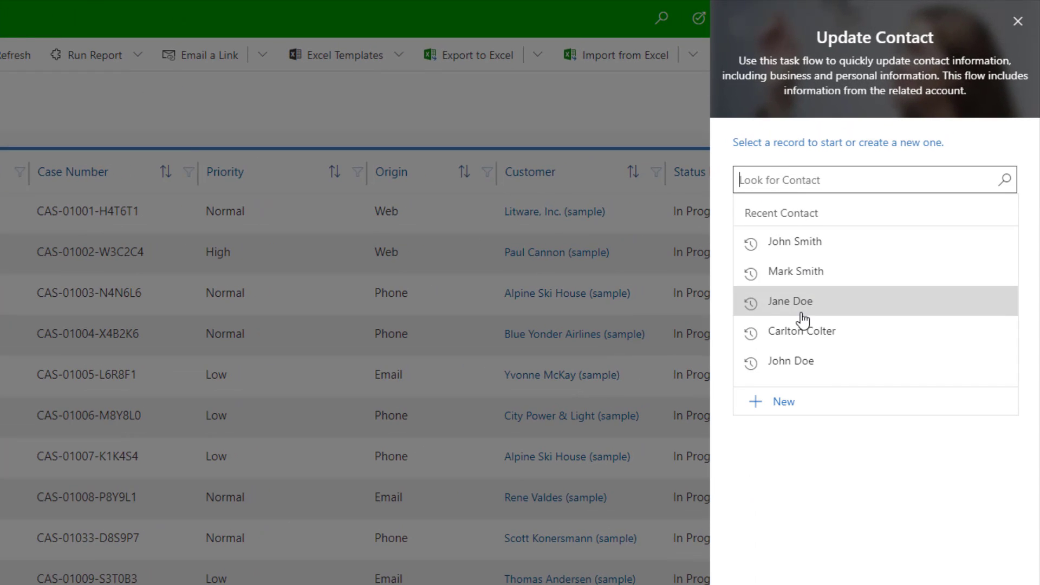
{"action": "left_click", "coordinate": [803, 333]}
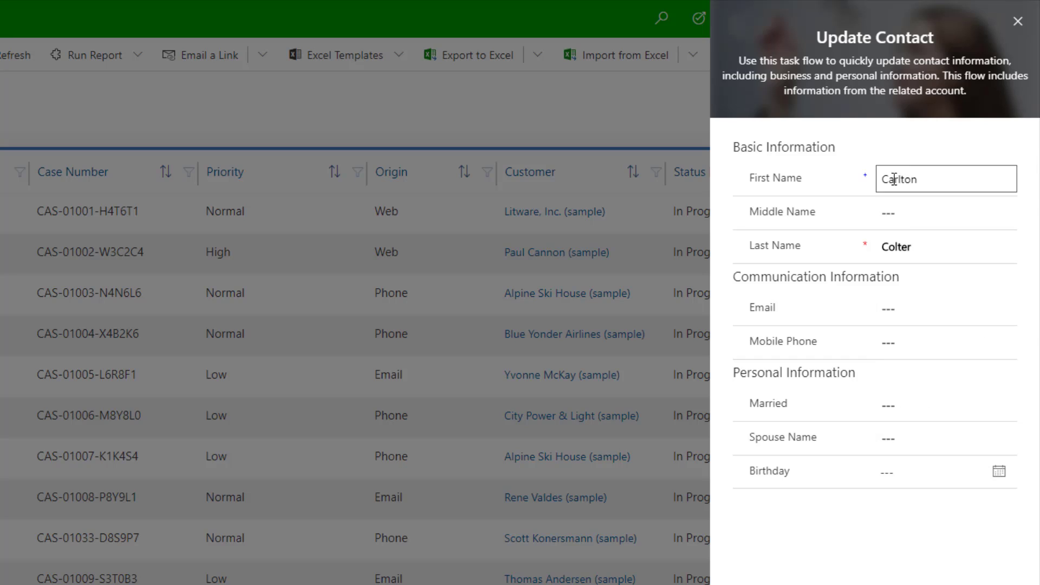
{"action": "left_click", "coordinate": [920, 406]}
{"action": "left_click", "coordinate": [910, 481]}
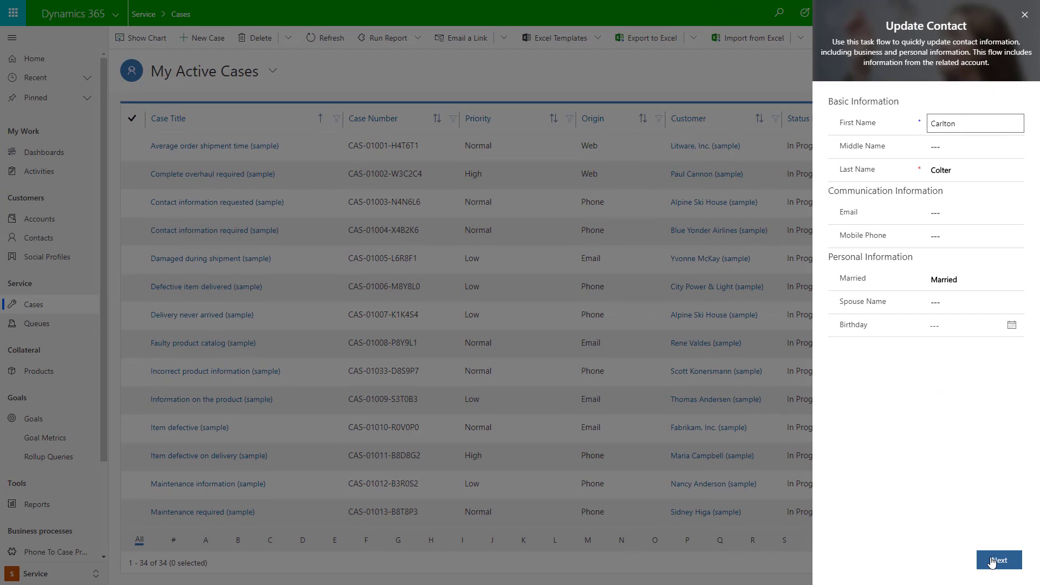
{"action": "left_click", "coordinate": [992, 564]}
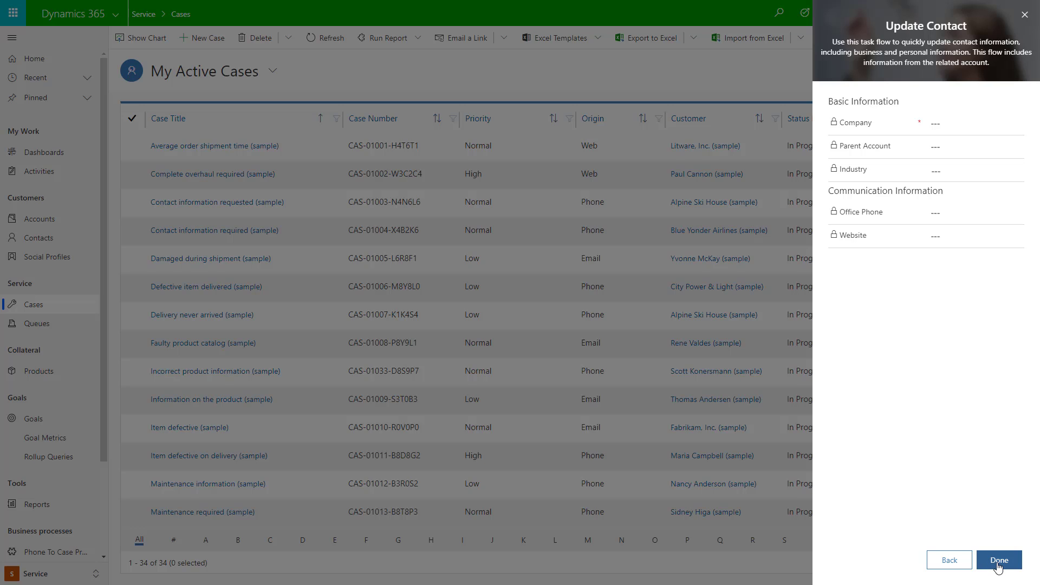
{"action": "left_click", "coordinate": [998, 564]}
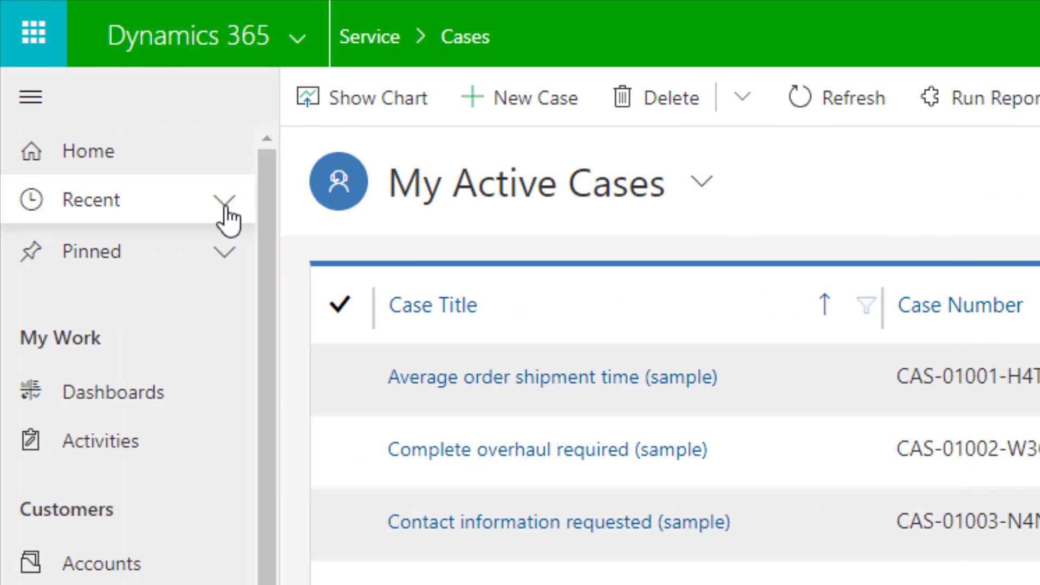
In the green-header app, expand the recent items, quick-create a contact with a first and last name, and open the saved record.
{"action": "left_click", "coordinate": [224, 209]}
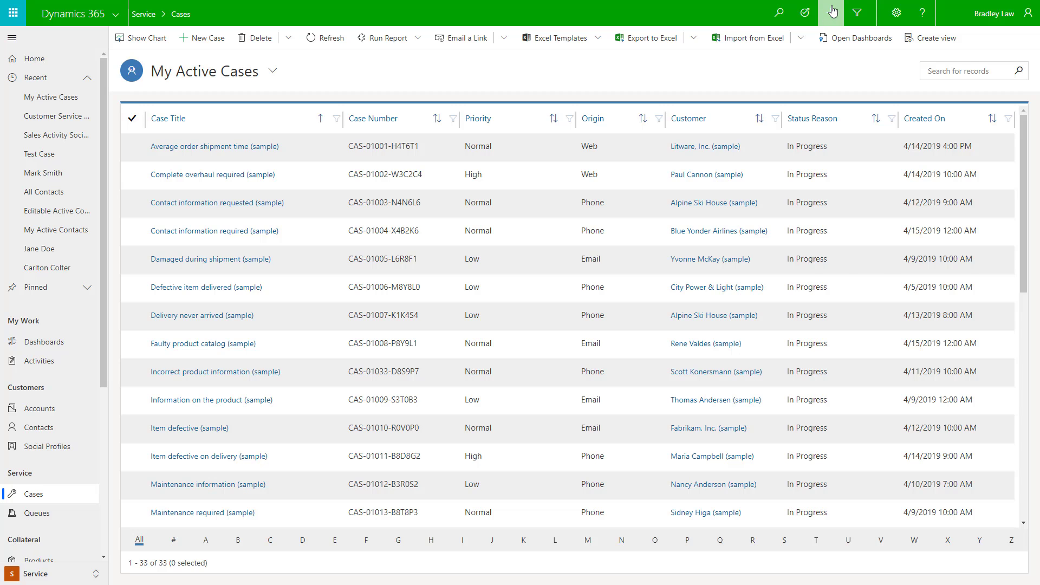
{"action": "left_click", "coordinate": [833, 11]}
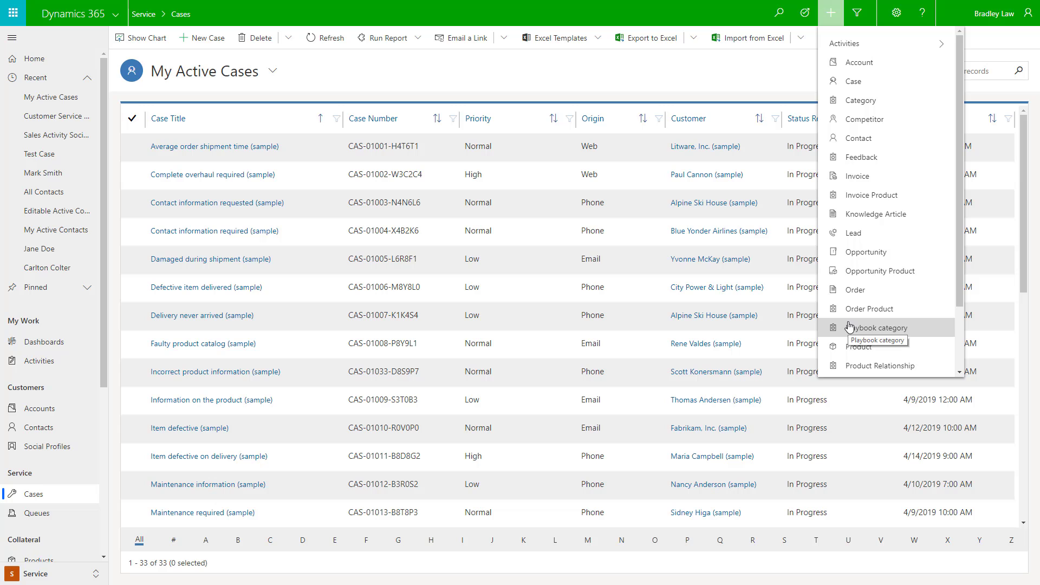
{"action": "left_click", "coordinate": [916, 140]}
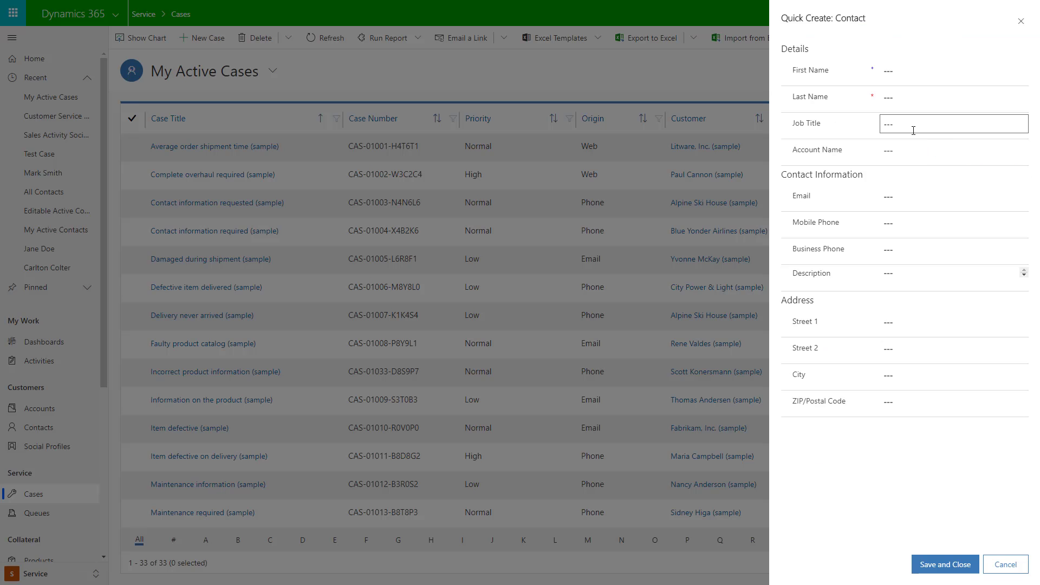
{"action": "left_click", "coordinate": [922, 78]}
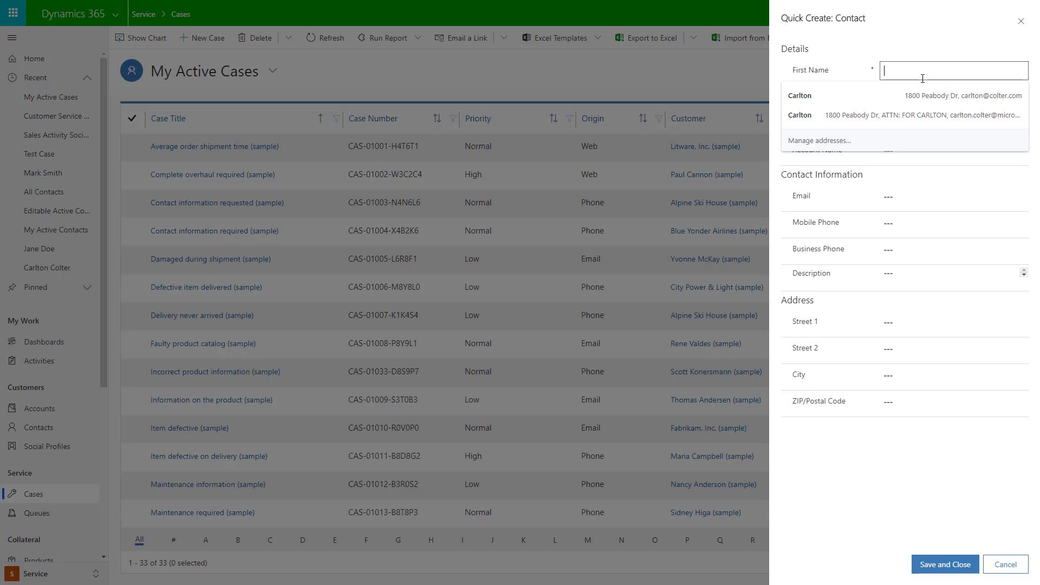
{"action": "type", "text": "John"}
{"action": "key", "text": "Tab"}
{"action": "type", "text": "Smith"}
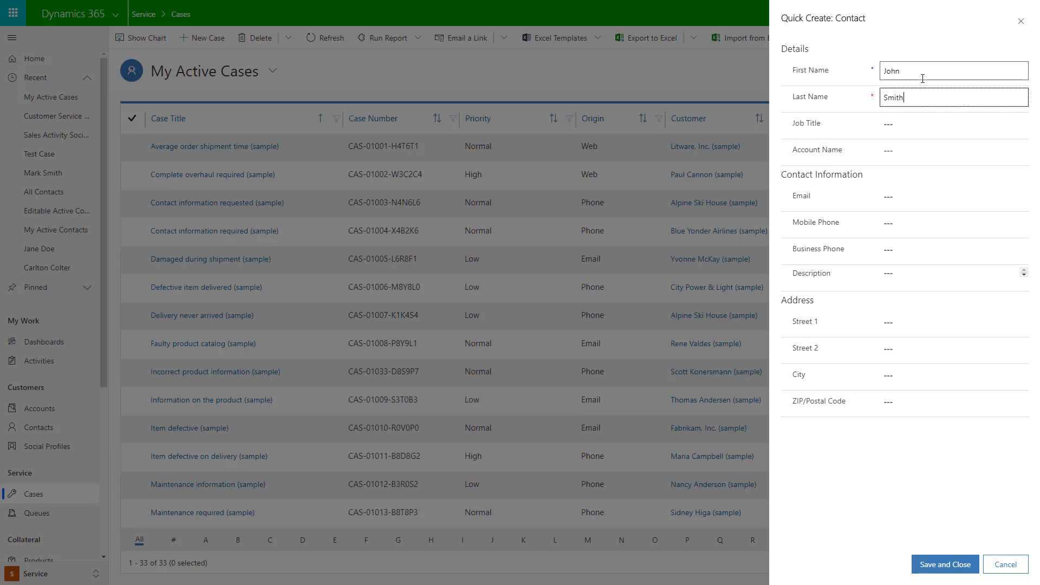
{"action": "left_click", "coordinate": [952, 565]}
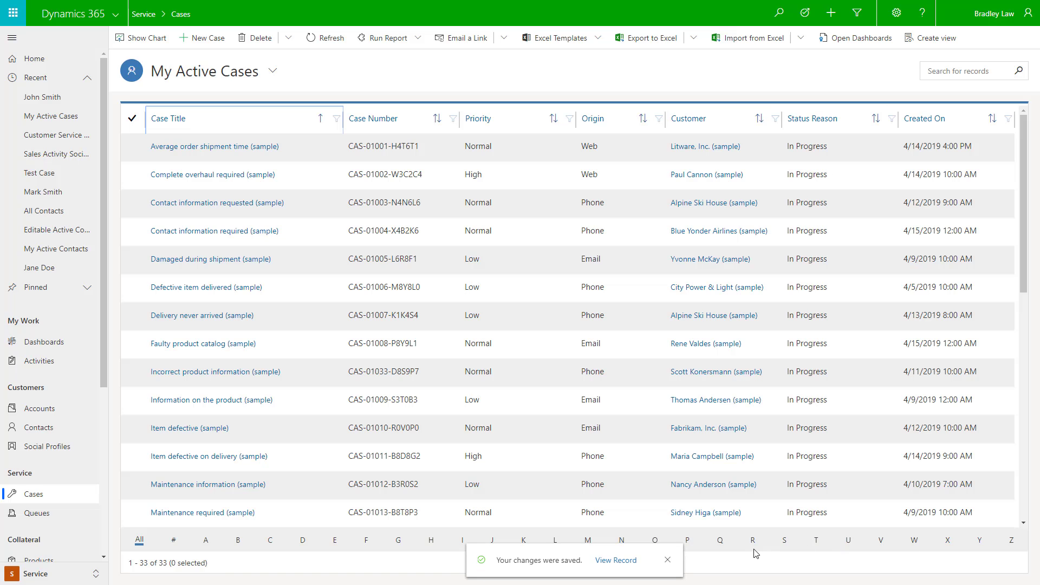
{"action": "left_click", "coordinate": [607, 568]}
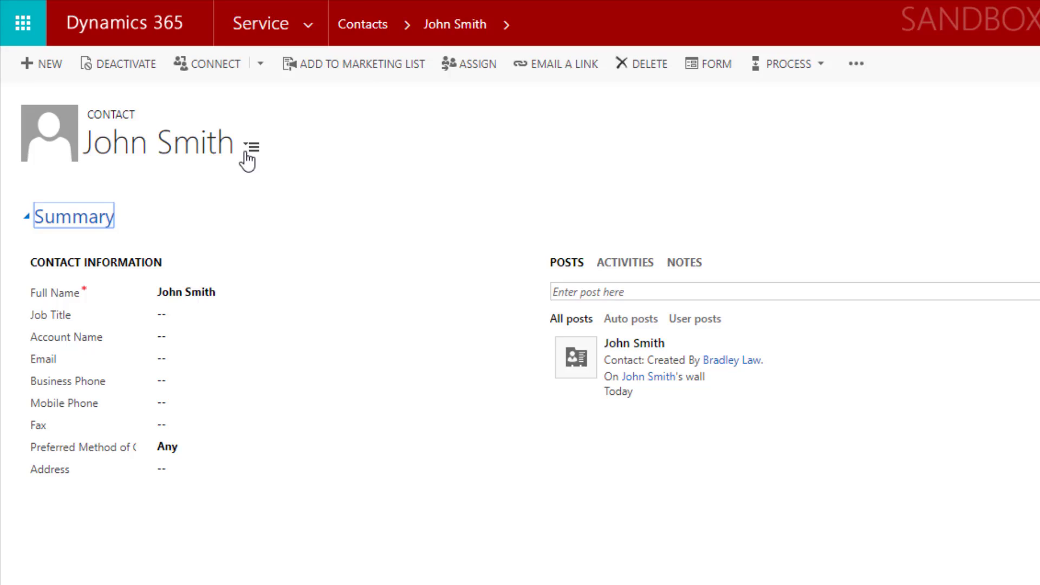
In the red-header client, move between the contact form's Details and Summary sections, collapse Summary, and examine the Details fields.
{"action": "left_click", "coordinate": [250, 153]}
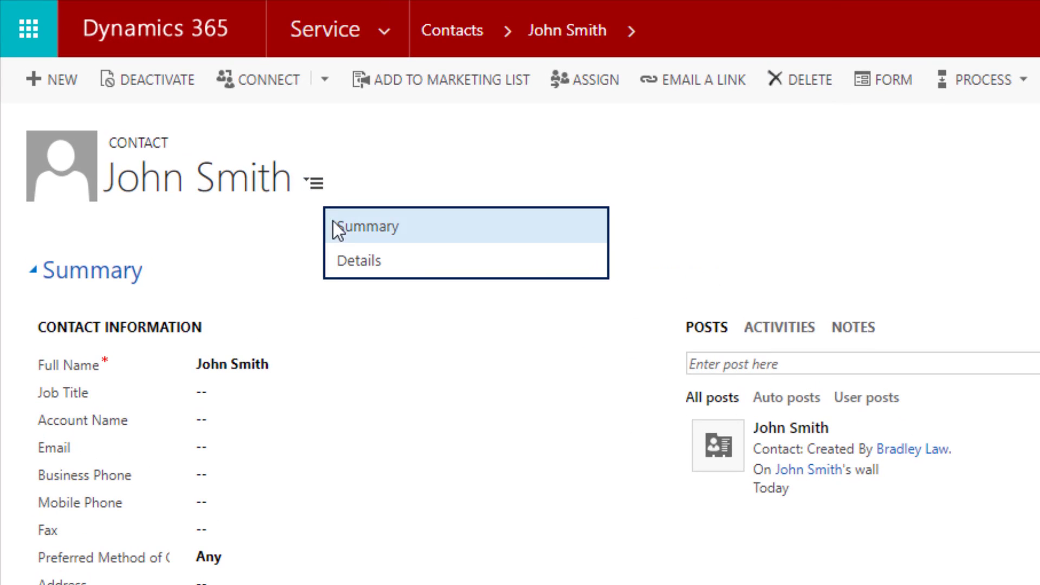
{"action": "left_click", "coordinate": [367, 261]}
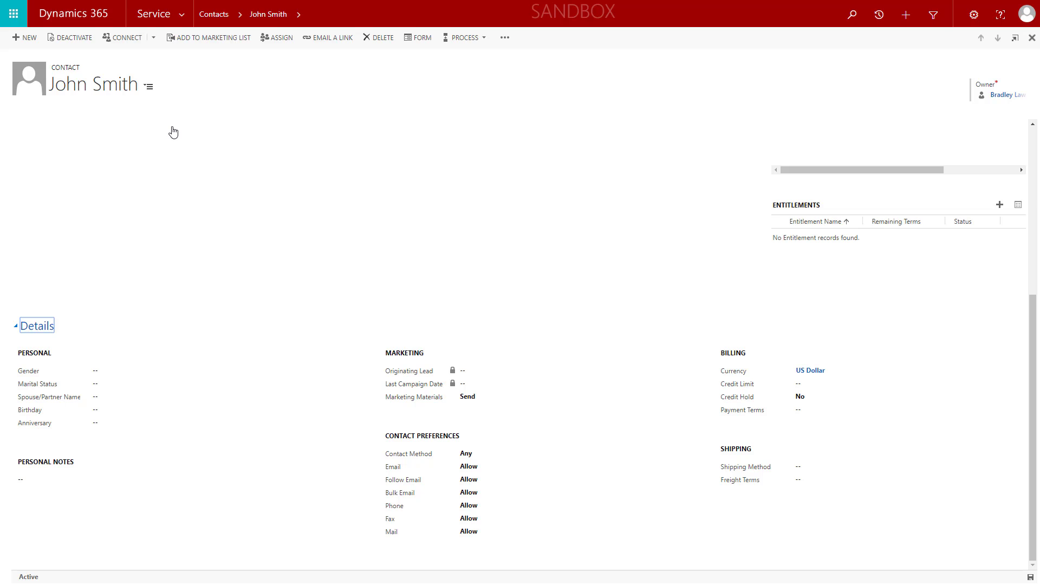
{"action": "left_click", "coordinate": [149, 87]}
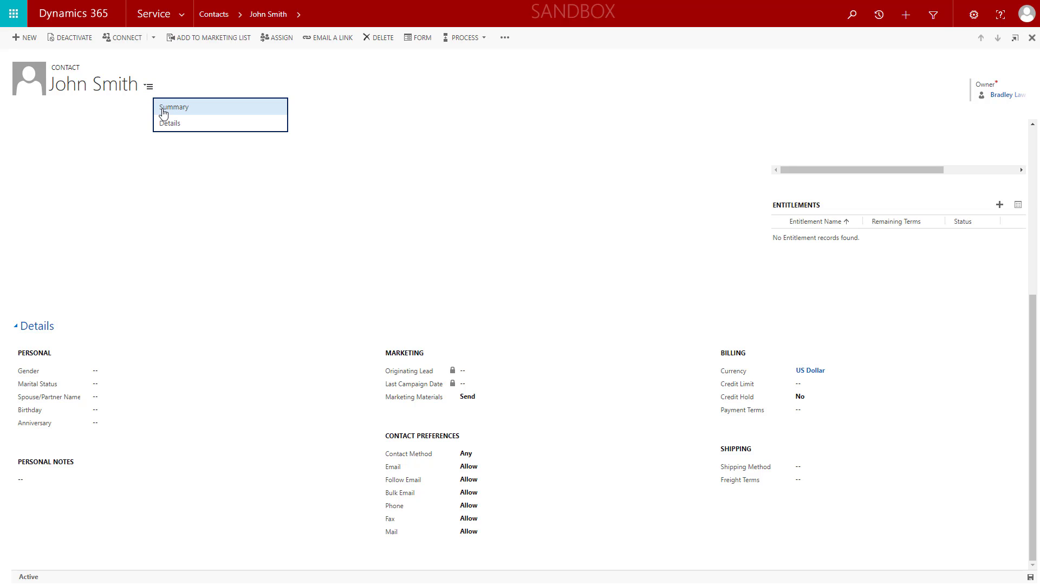
{"action": "left_click", "coordinate": [163, 111]}
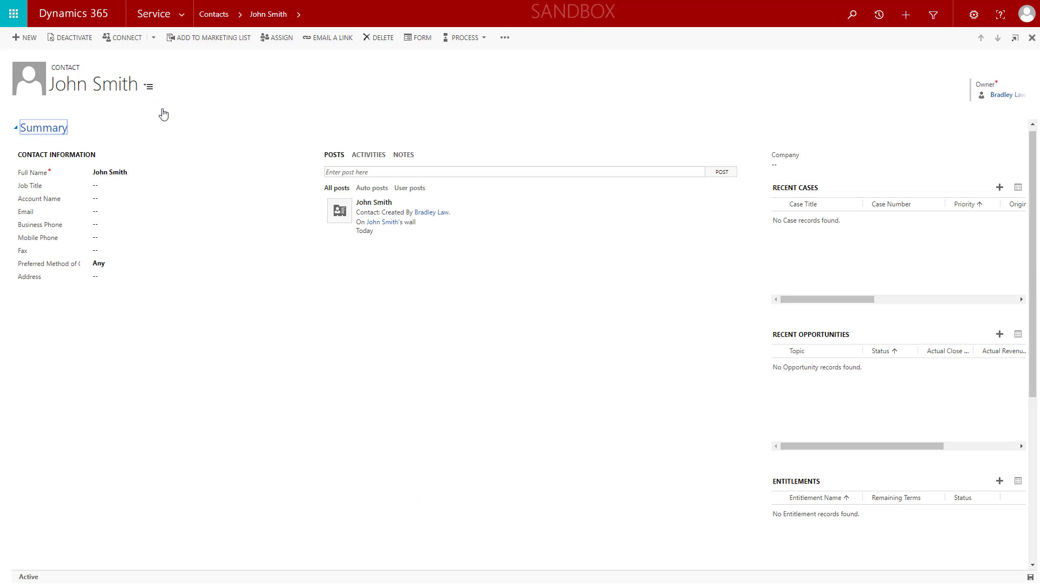
{"action": "left_click", "coordinate": [17, 130]}
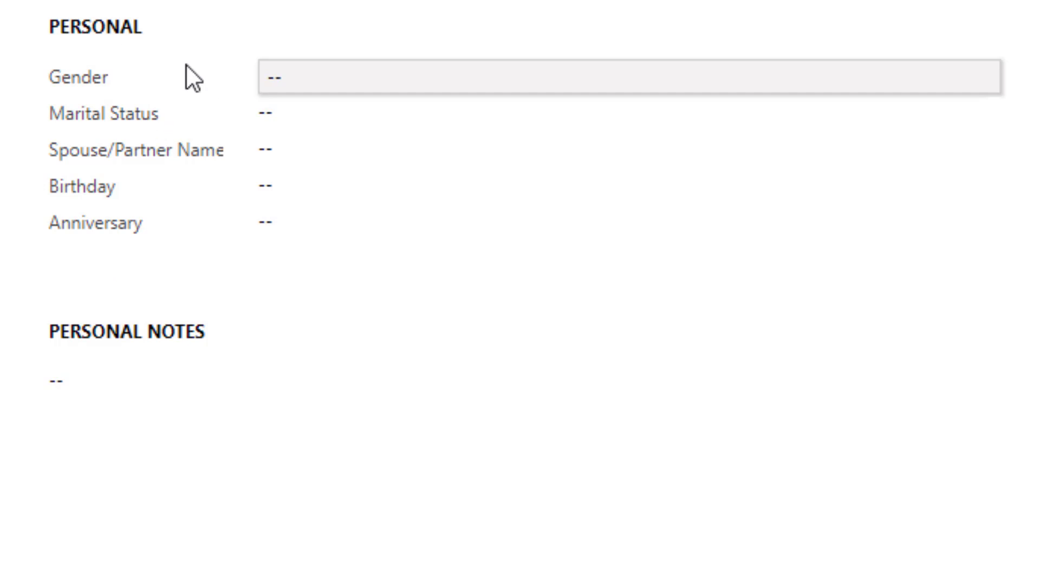
{"action": "mouse_move", "coordinate": [213, 79]}
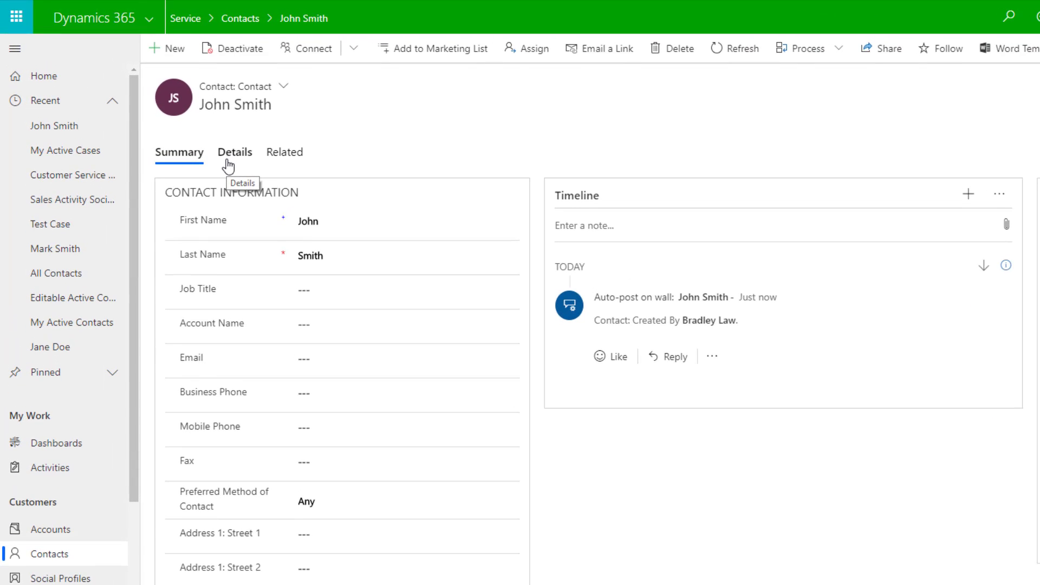
In the green-header app, examine the fields on the new contact's Details and Summary sections.
{"action": "left_click", "coordinate": [230, 168]}
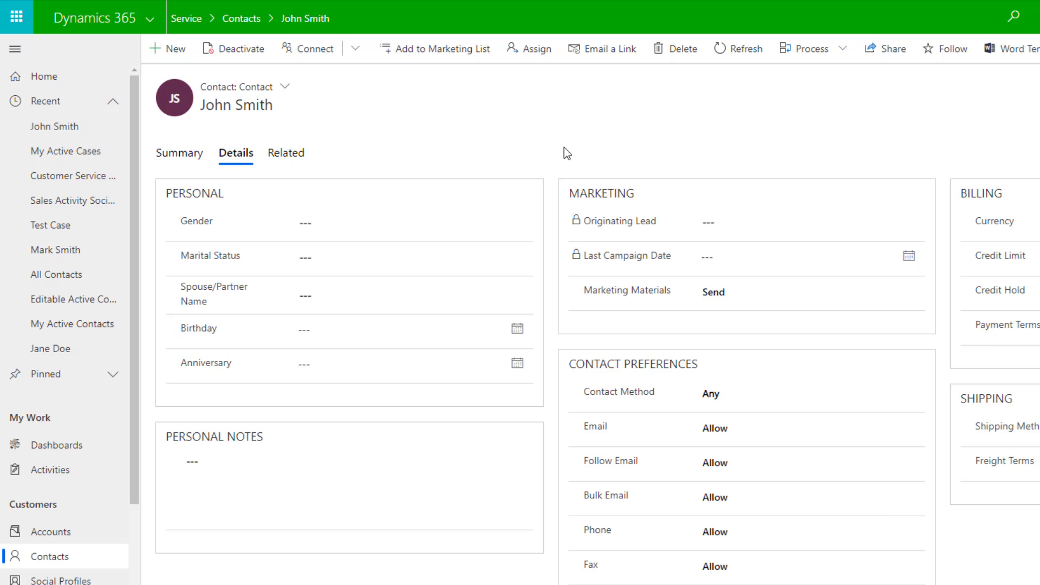
{"action": "left_click", "coordinate": [178, 162]}
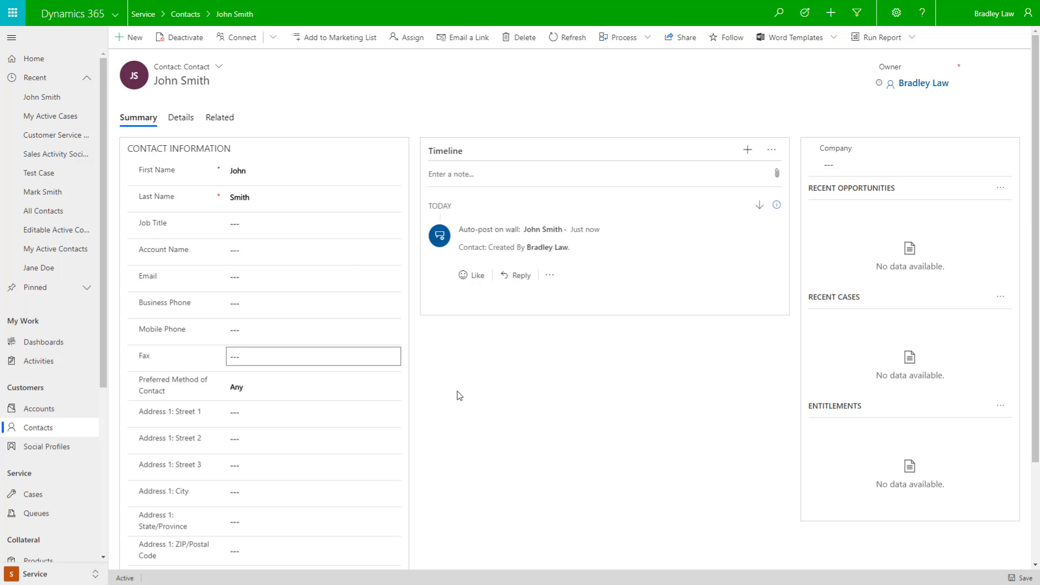
{"action": "scroll", "coordinate": [517, 431], "scroll_direction": "down", "scroll_amount": 1}
{"action": "scroll", "coordinate": [517, 433], "scroll_direction": "down", "scroll_amount": 1}
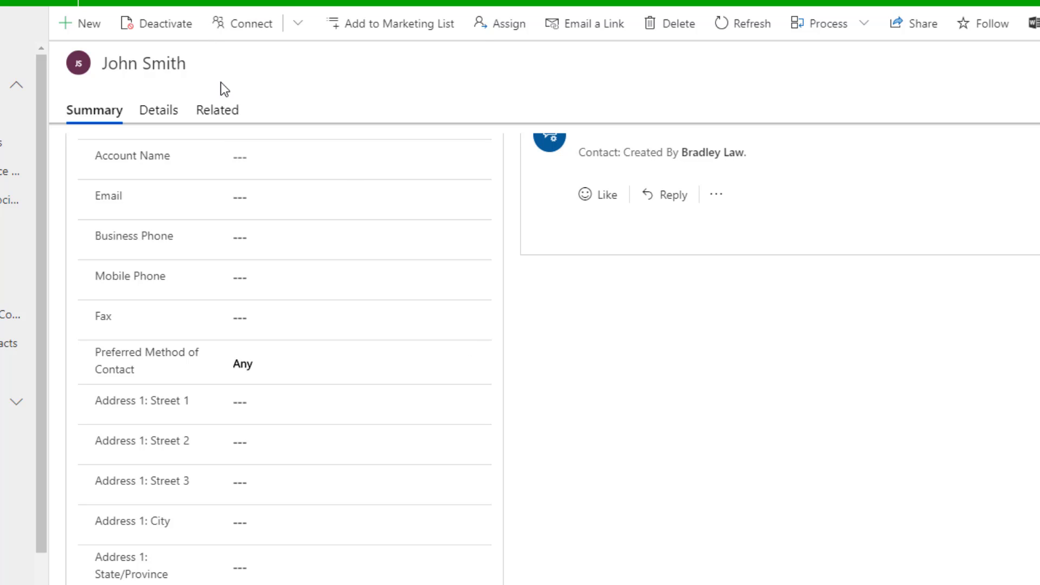
Return to the contact's Details, check its related record types, and show its related Cases.
{"action": "left_click", "coordinate": [175, 119]}
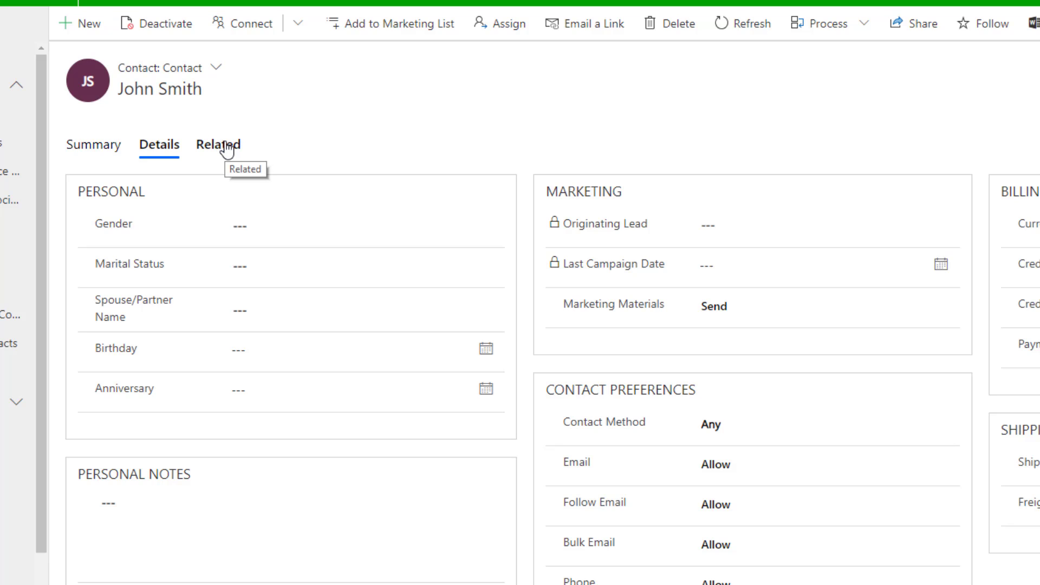
{"action": "left_click", "coordinate": [224, 148]}
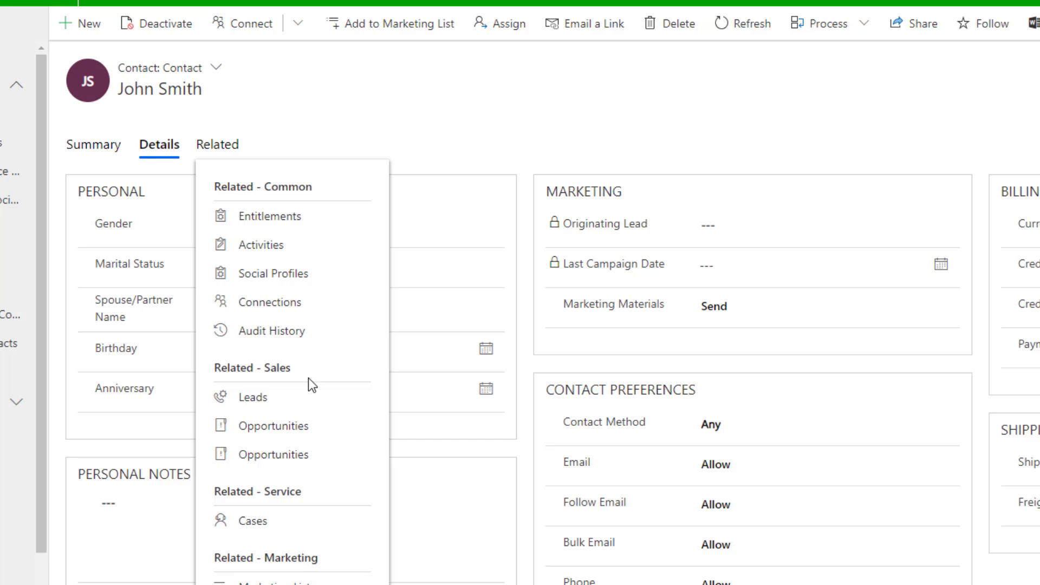
{"action": "left_click", "coordinate": [267, 525]}
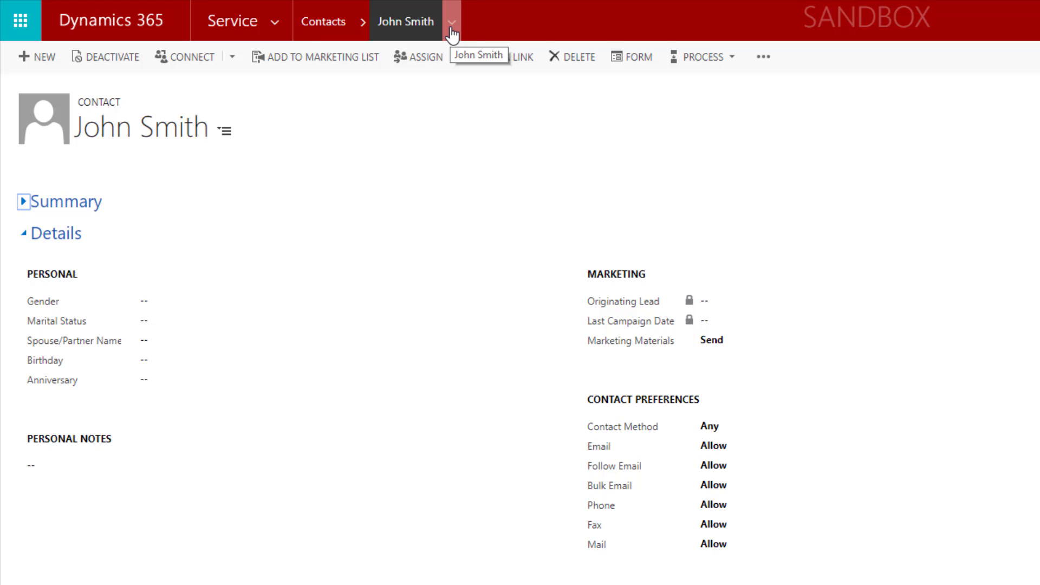
In the red-header client, view the contact's related Cases and return to the contact form's Summary section.
{"action": "left_click", "coordinate": [452, 32]}
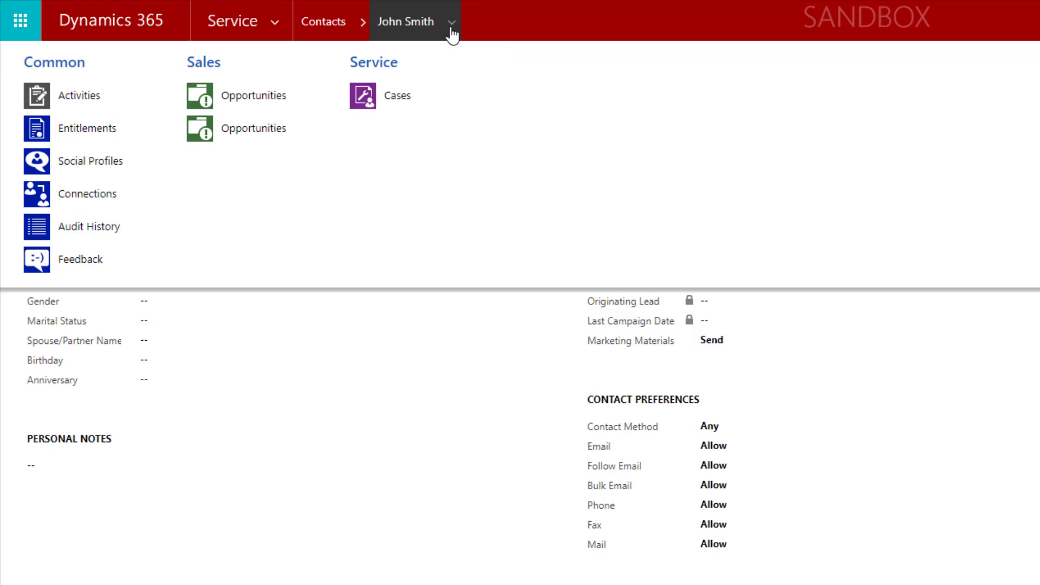
{"action": "left_click", "coordinate": [400, 99]}
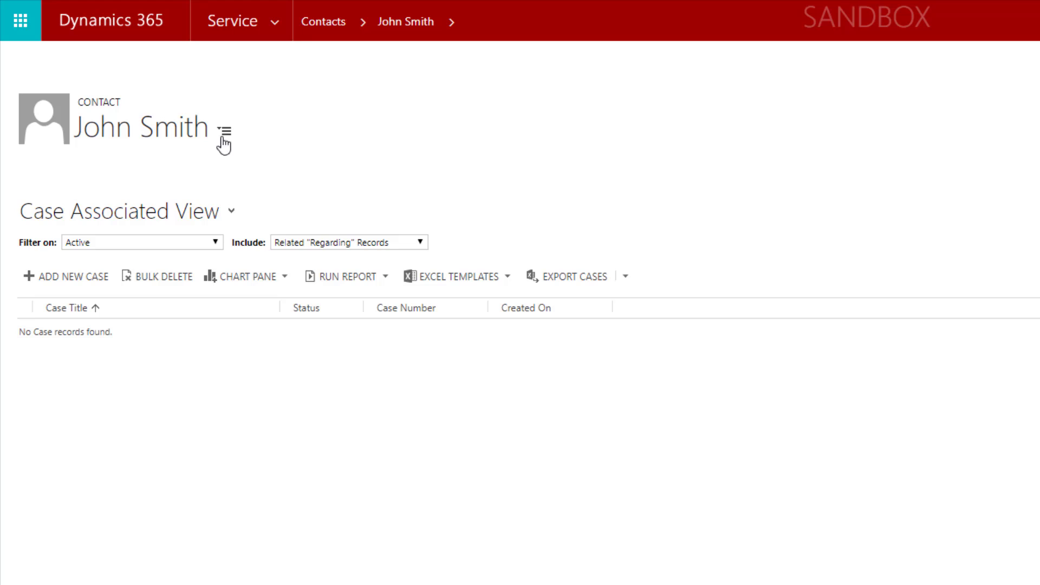
{"action": "left_click", "coordinate": [185, 140]}
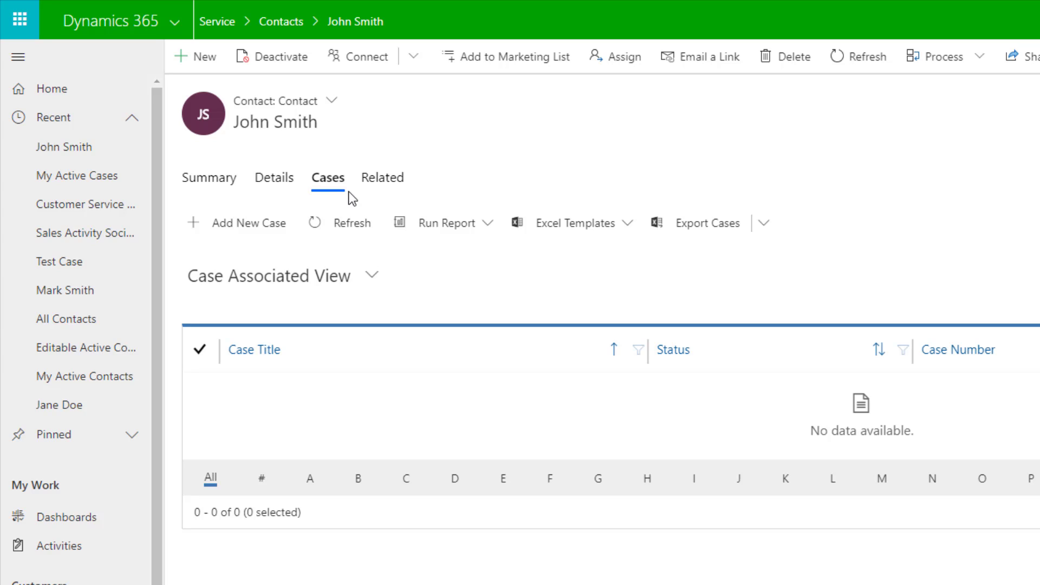
In the green-header app, switch through the contact's Details and Summary sections and back to its Cases.
{"action": "left_click", "coordinate": [277, 182]}
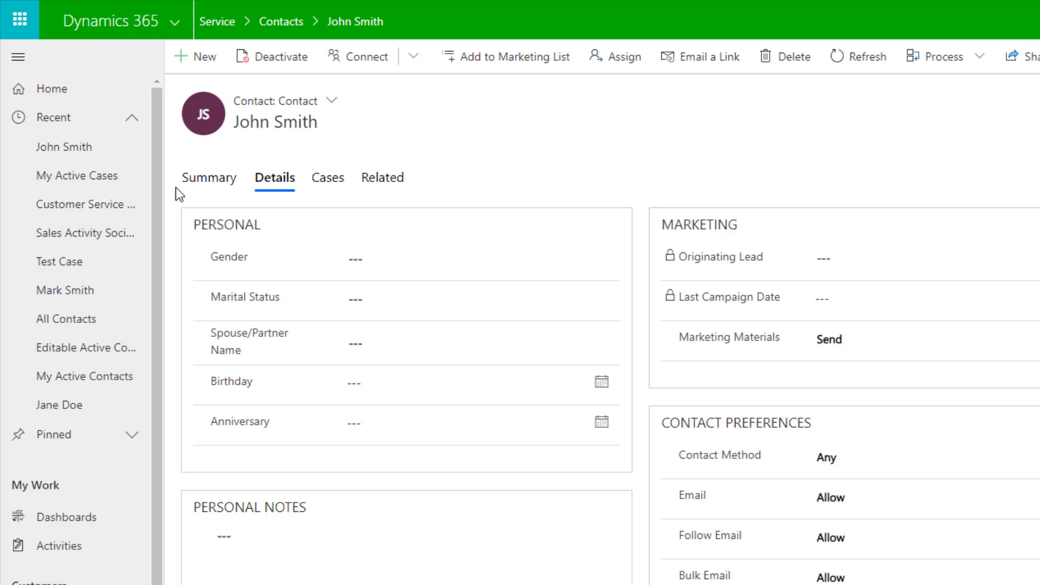
{"action": "left_click", "coordinate": [232, 183]}
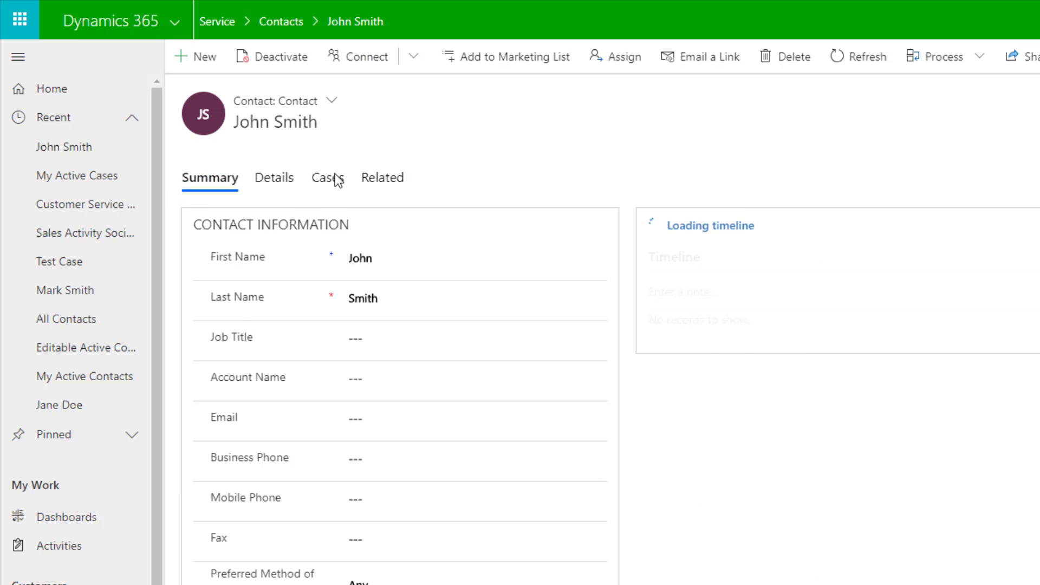
{"action": "left_click", "coordinate": [321, 187]}
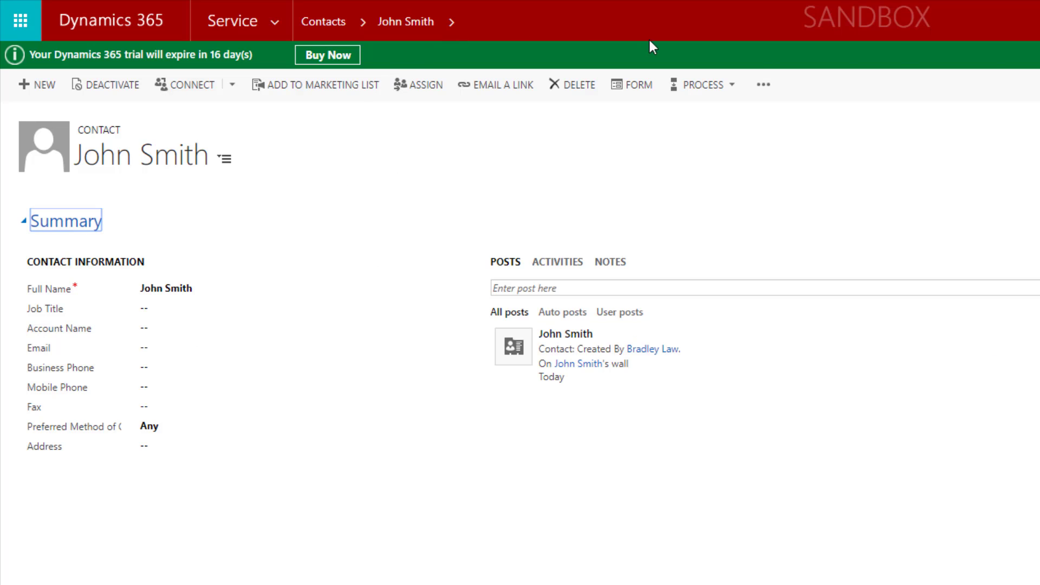
In the red-header client, open the contact's related Cases, then quick-create and save a case titled 8.2.
{"action": "left_click", "coordinate": [458, 28]}
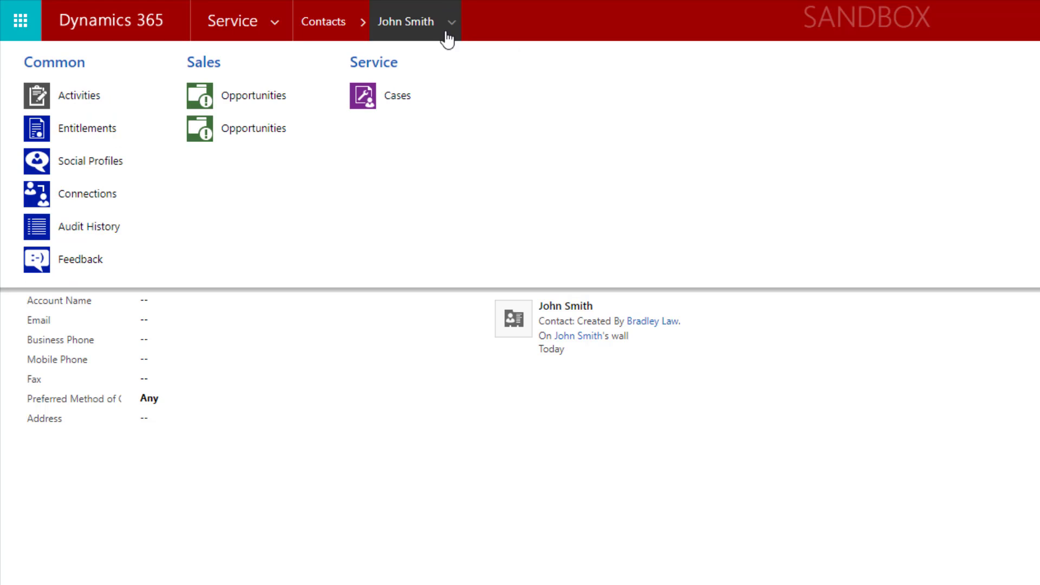
{"action": "left_click", "coordinate": [408, 104]}
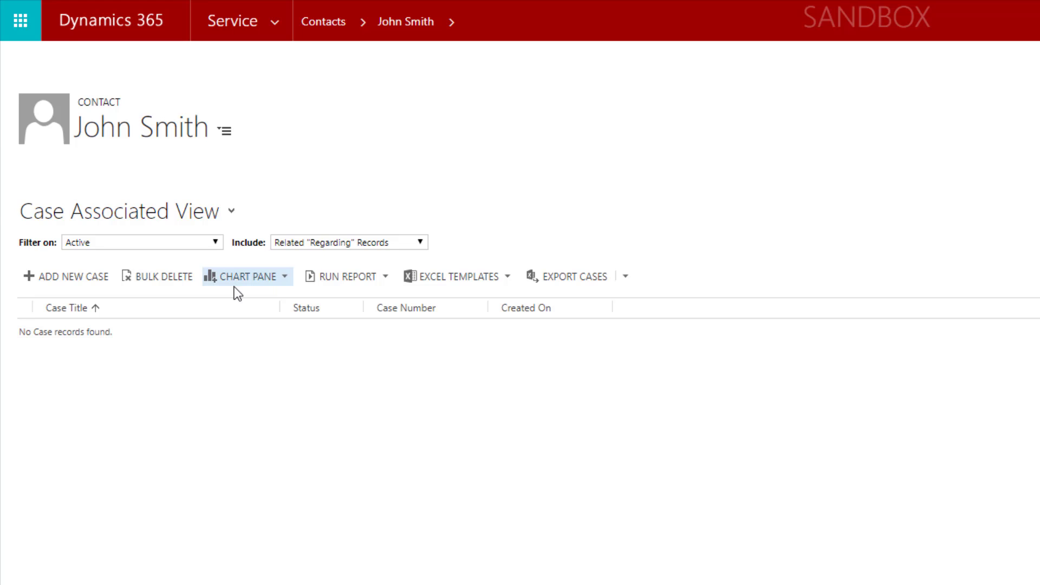
{"action": "left_click", "coordinate": [64, 277]}
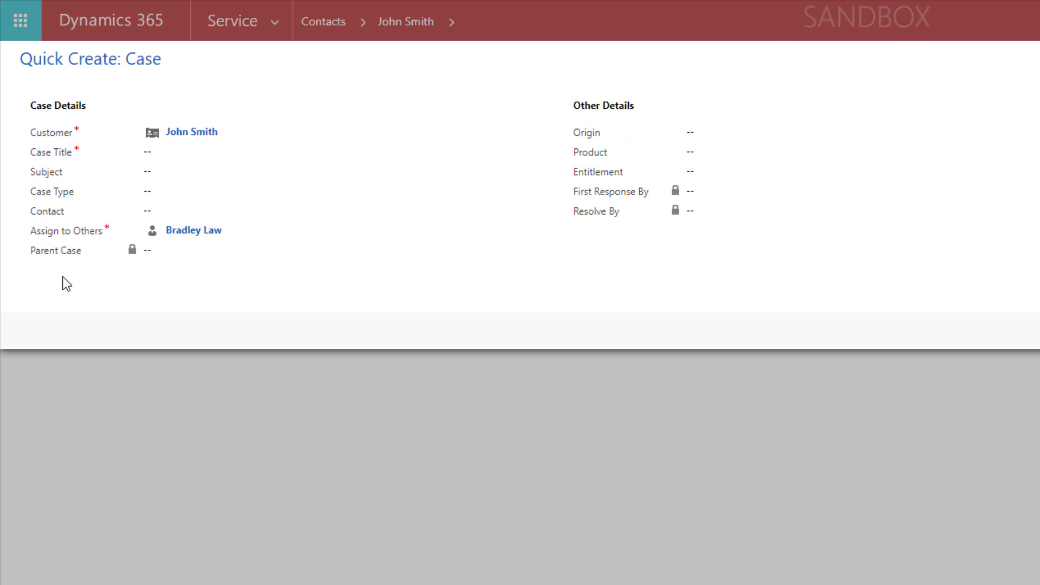
{"action": "left_click", "coordinate": [173, 152]}
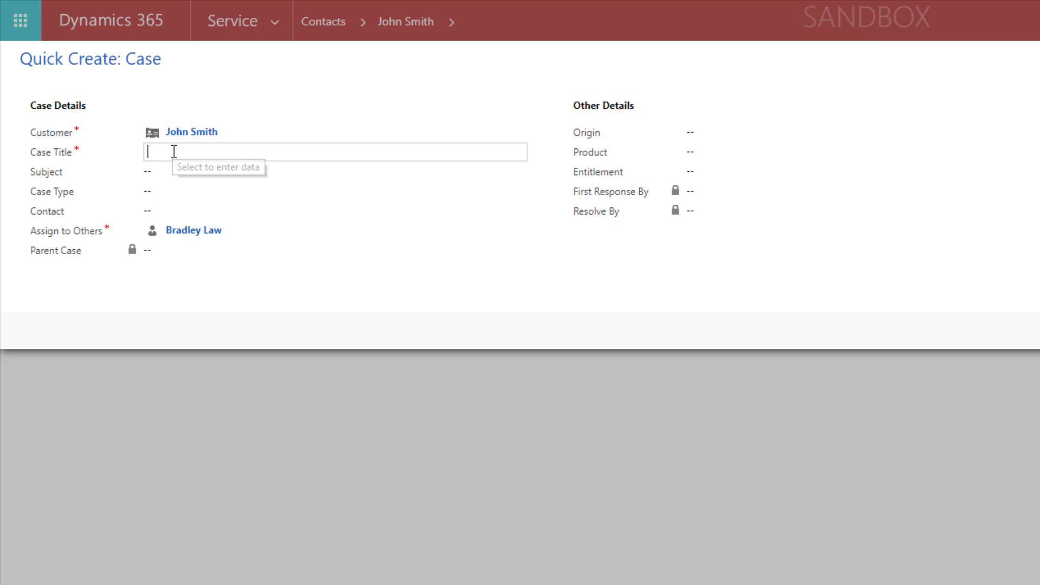
{"action": "type", "text": "8.2"}
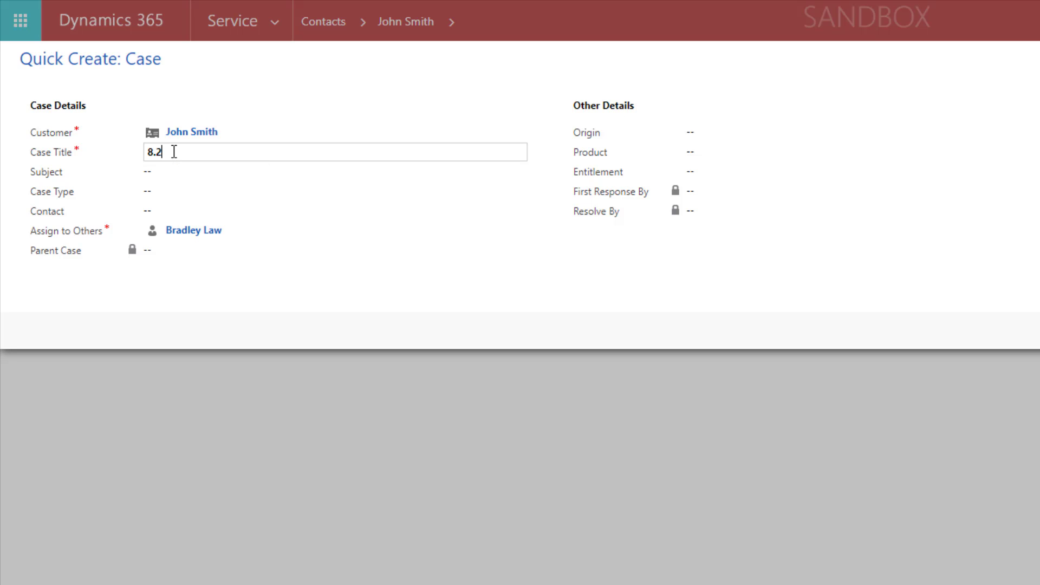
{"action": "left_click", "coordinate": [957, 218]}
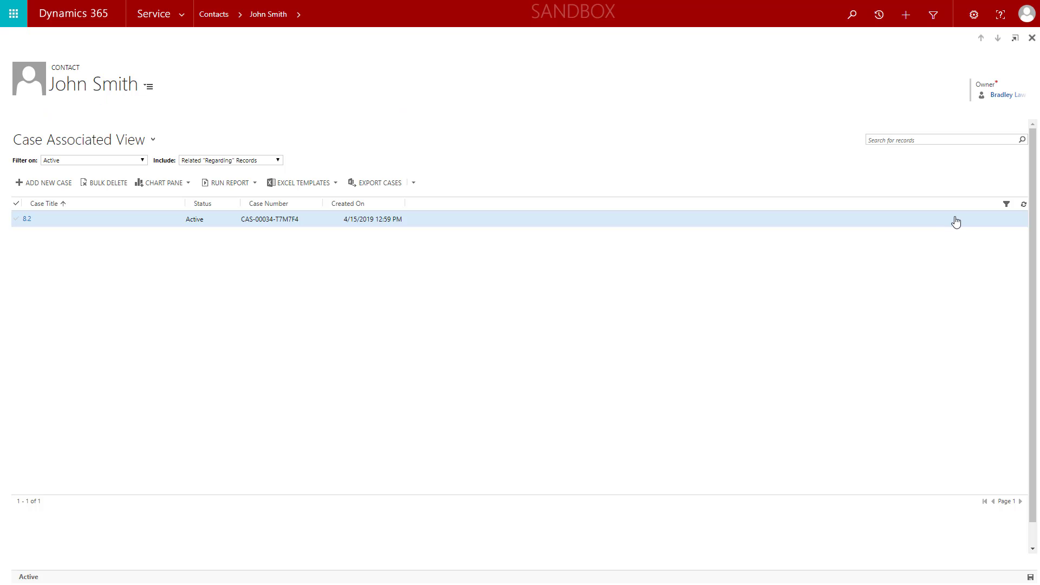
Open case 8.2 to examine its form, collapsing the Summary section and expanding Enhanced SLA Details.
{"action": "left_click", "coordinate": [27, 220]}
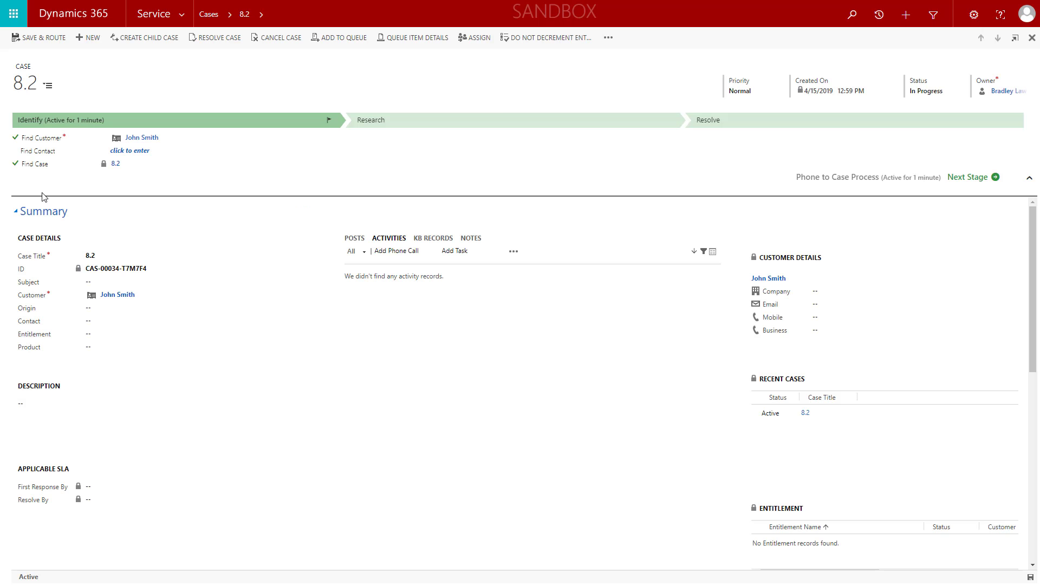
{"action": "left_click", "coordinate": [14, 214]}
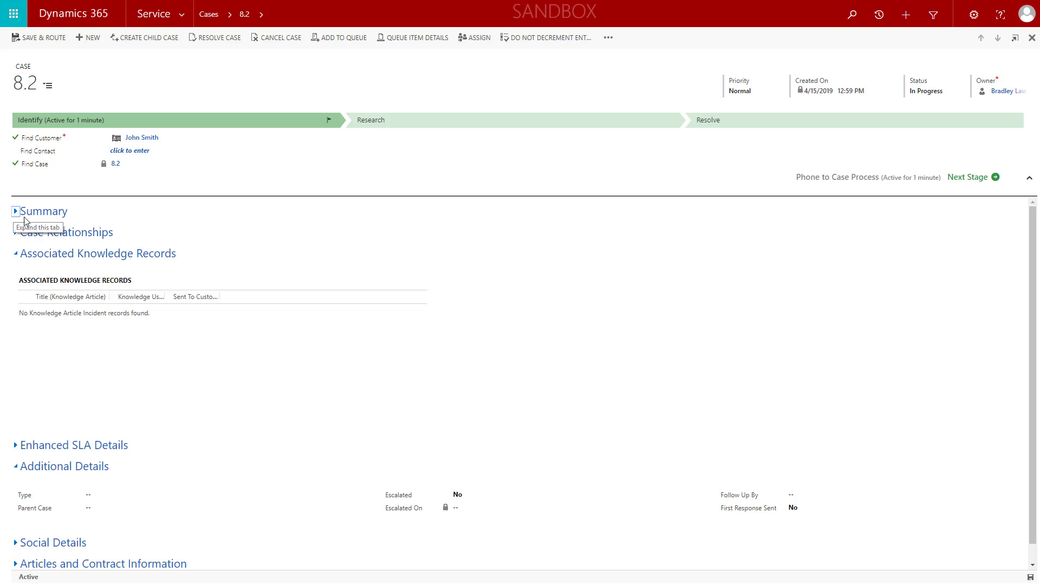
{"action": "left_click", "coordinate": [16, 445]}
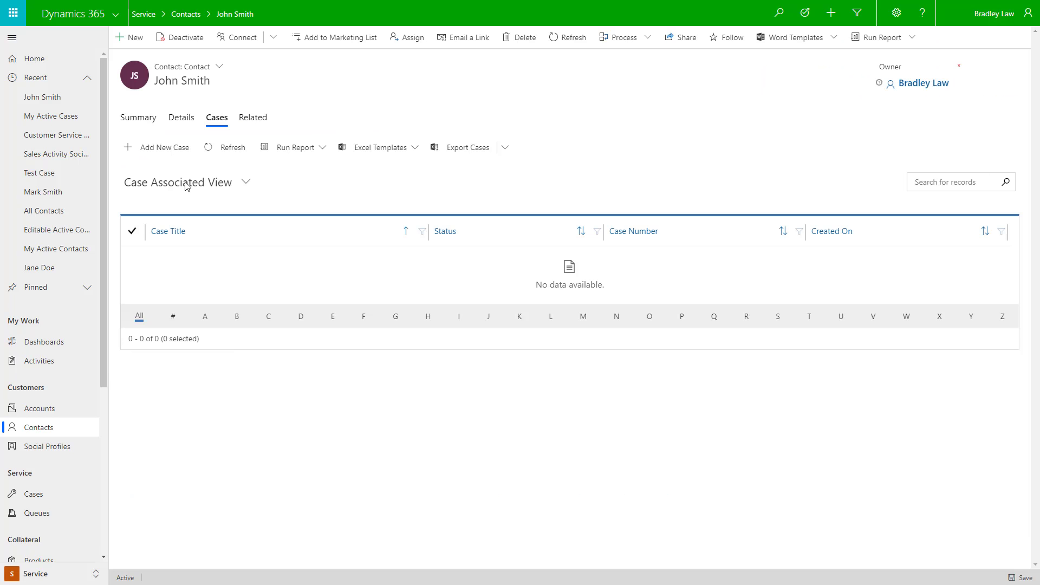
In the green-header app, quick-create a case titled 9.0 from the contact's Cases and open the saved record.
{"action": "left_click", "coordinate": [169, 151]}
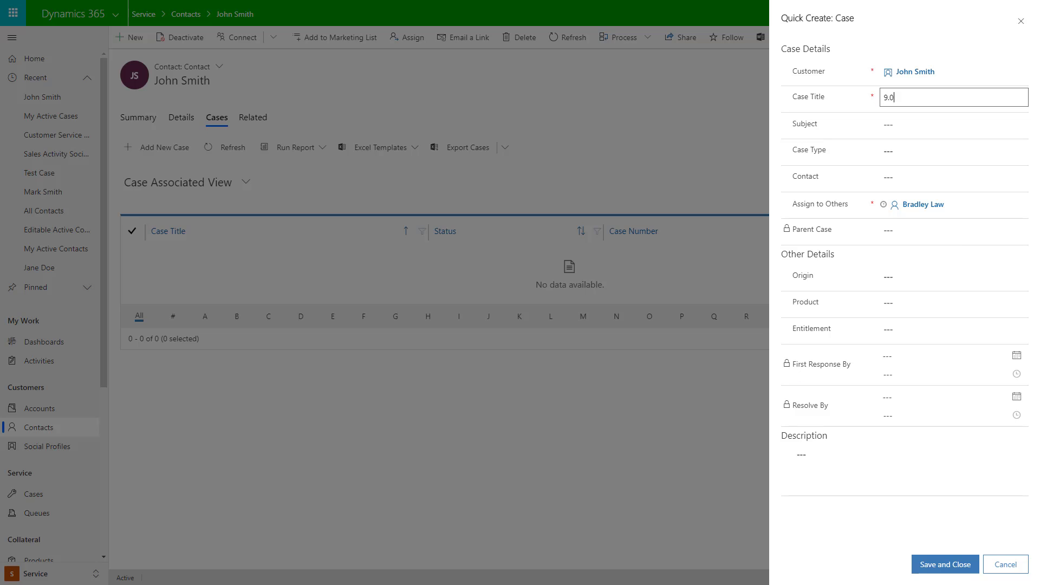
{"action": "left_click", "coordinate": [968, 561]}
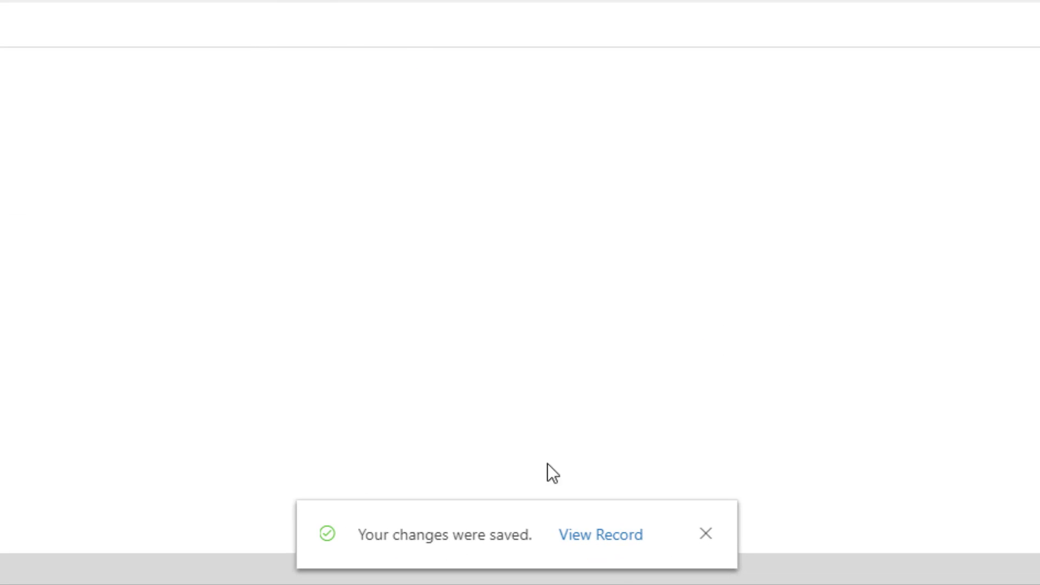
{"action": "left_click", "coordinate": [595, 544]}
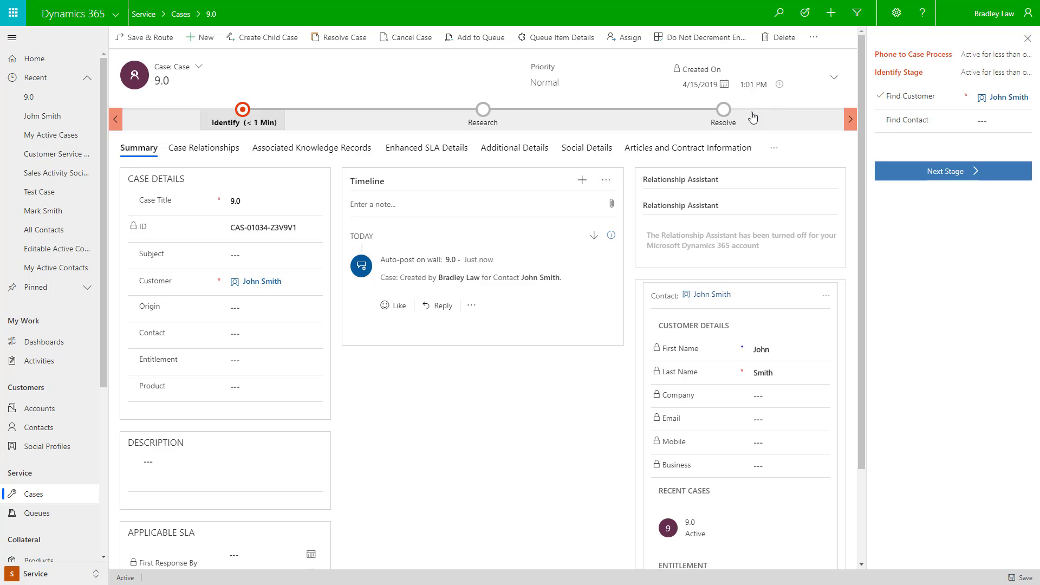
Undock case 9.0's Identify stage details, dock them again from the process bar and view Enhanced SLA Details.
{"action": "left_click", "coordinate": [1029, 41]}
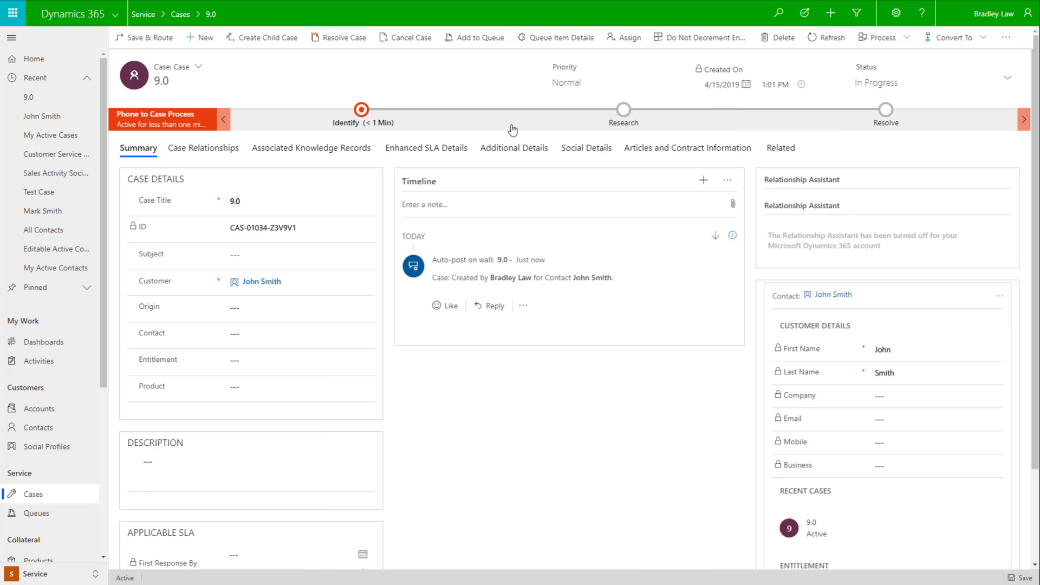
{"action": "left_click", "coordinate": [369, 124]}
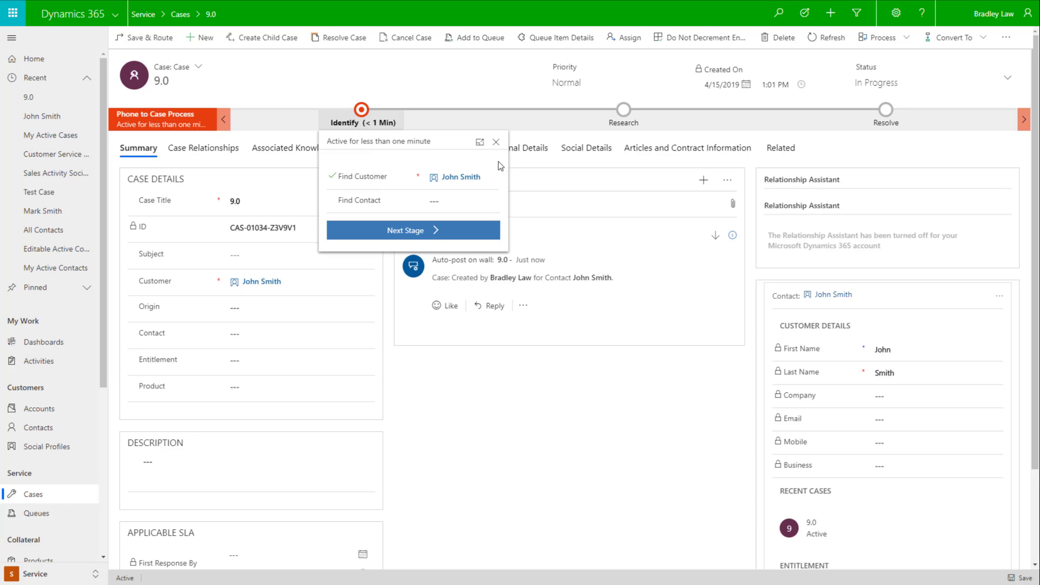
{"action": "left_click", "coordinate": [480, 144]}
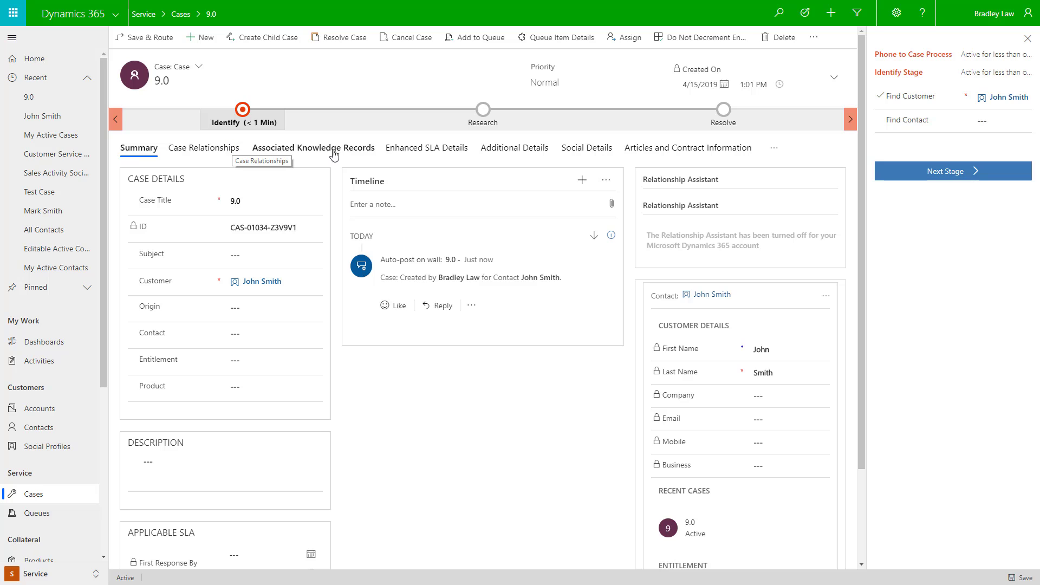
{"action": "left_click", "coordinate": [449, 154]}
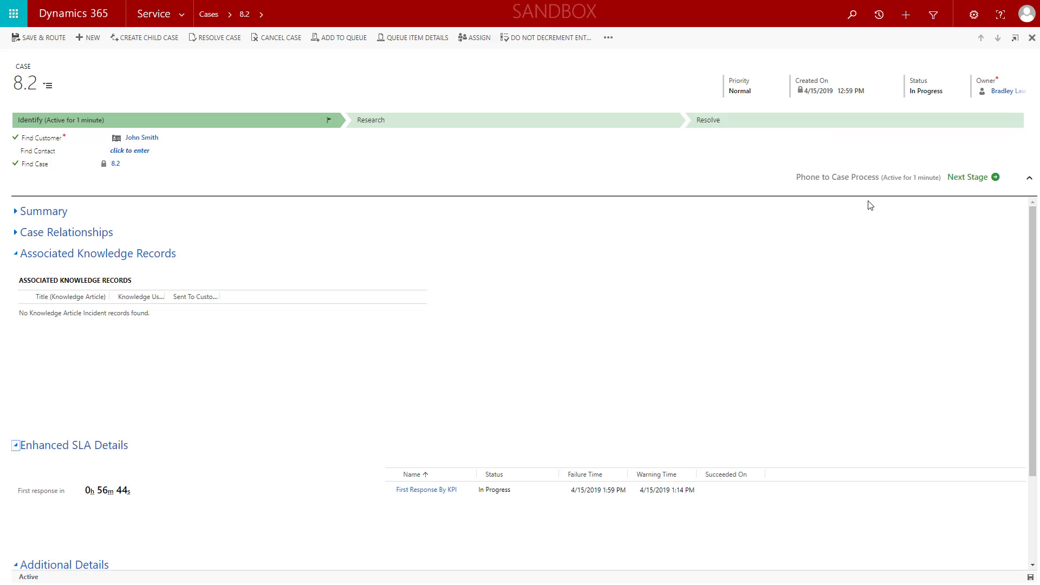
Advance case 8.2 to its next stage in the red-header client, and case 9.0 to Research in the green-header app.
{"action": "left_click", "coordinate": [985, 178]}
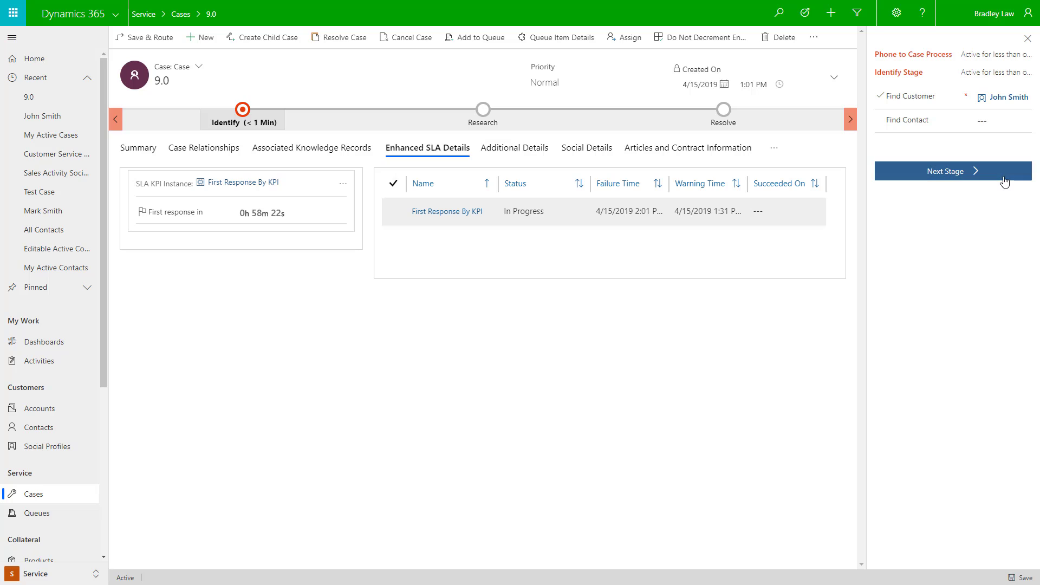
{"action": "left_click", "coordinate": [952, 174]}
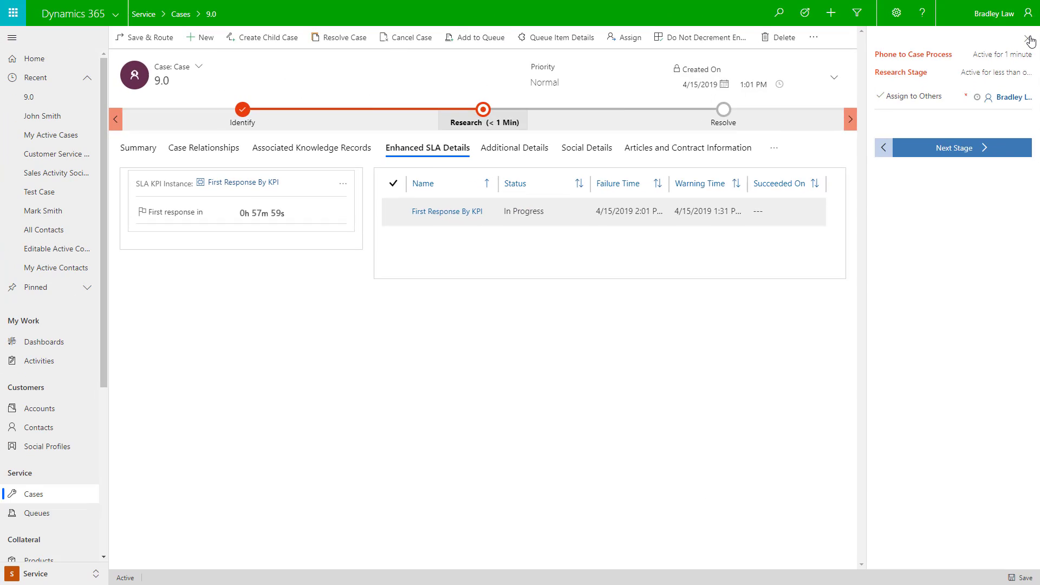
{"action": "left_click", "coordinate": [1011, 87]}
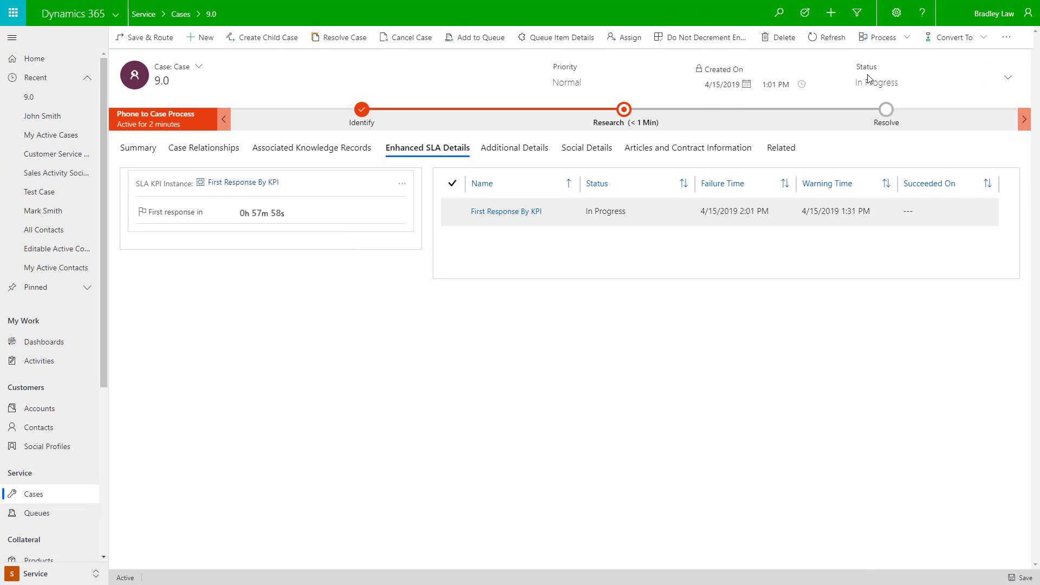
Examine case 9.0's Research stage details and compare its Summary and Case Relationships sections, ending on Summary.
{"action": "left_click", "coordinate": [626, 123]}
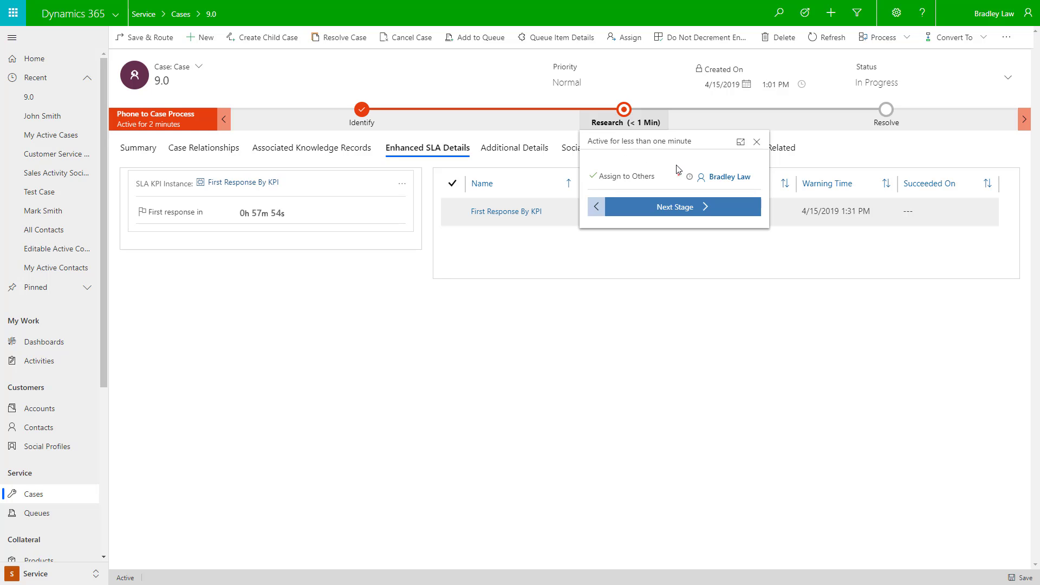
{"action": "left_click", "coordinate": [271, 308]}
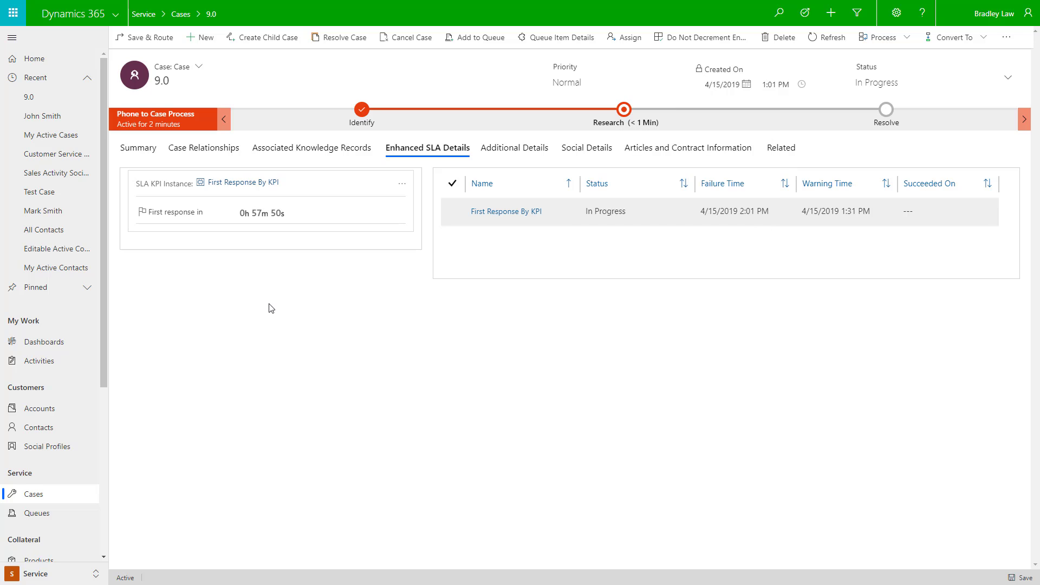
{"action": "left_click", "coordinate": [138, 151]}
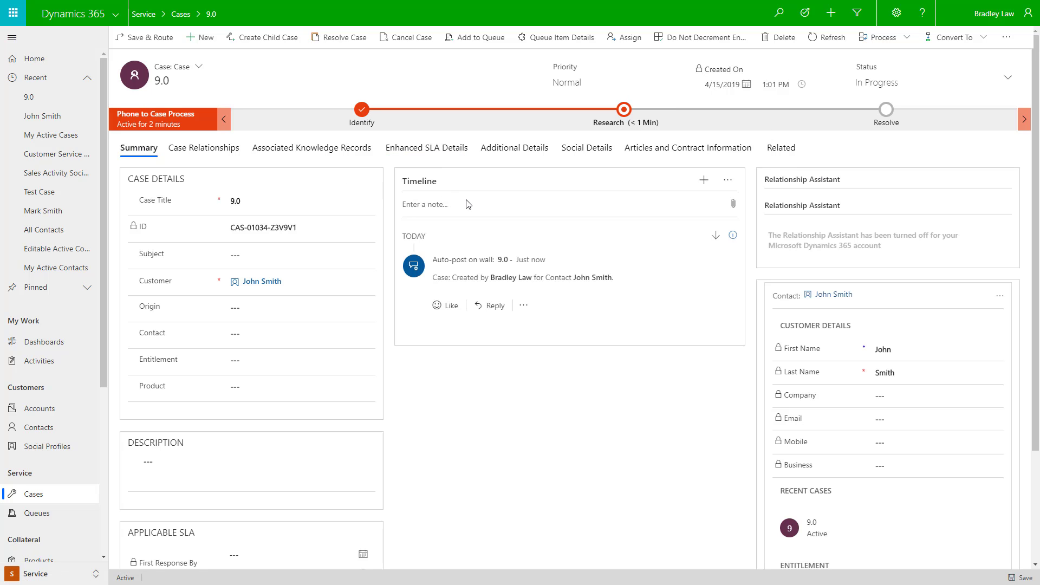
{"action": "left_click", "coordinate": [230, 150]}
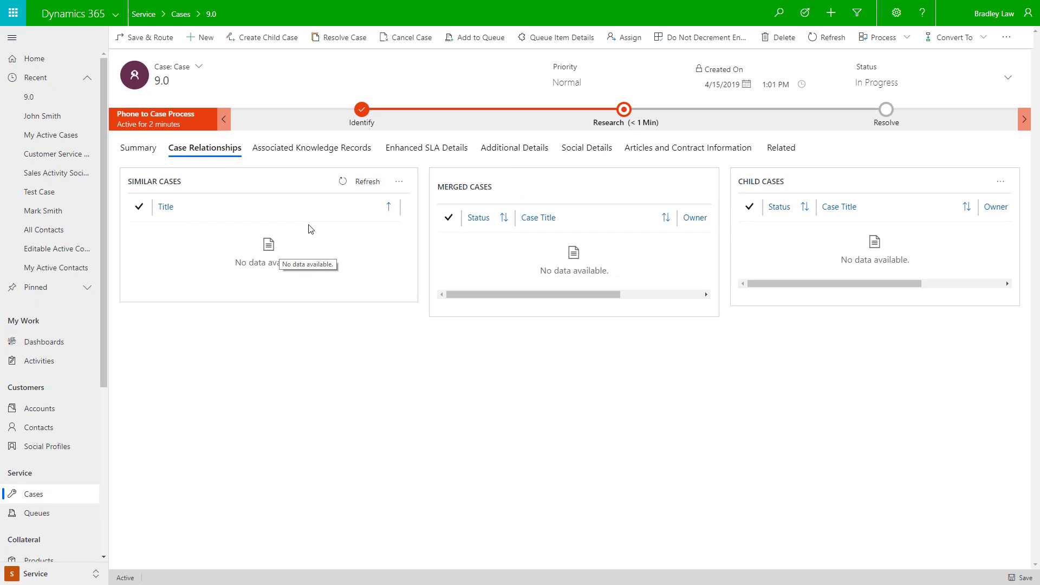
{"action": "left_click", "coordinate": [140, 149]}
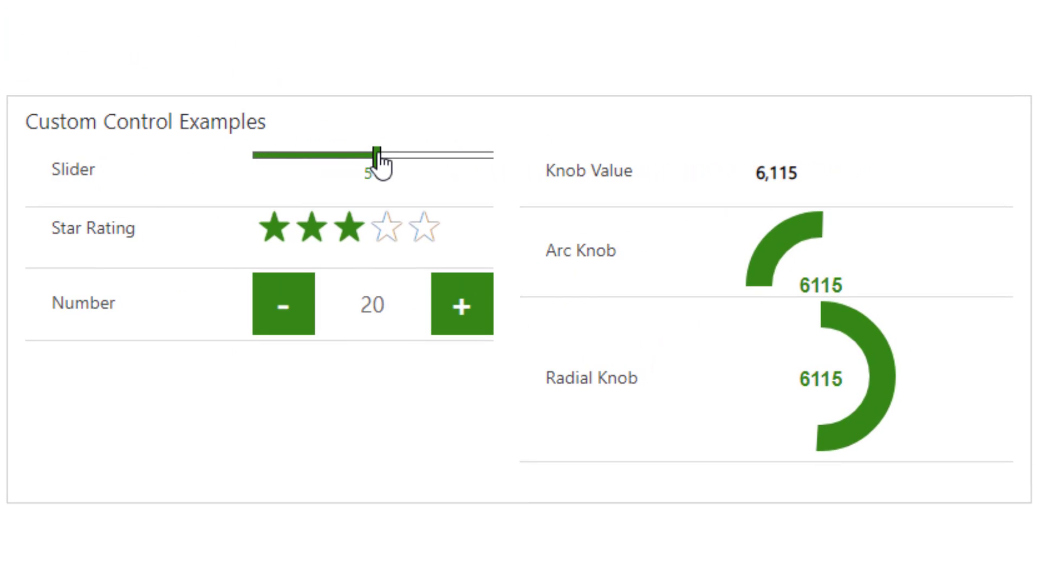
In the Custom Control Examples section, set the Slider to 60 and the Star Rating to two stars.
{"action": "left_click_drag", "start_coordinate": [377, 154], "coordinate": [398, 169]}
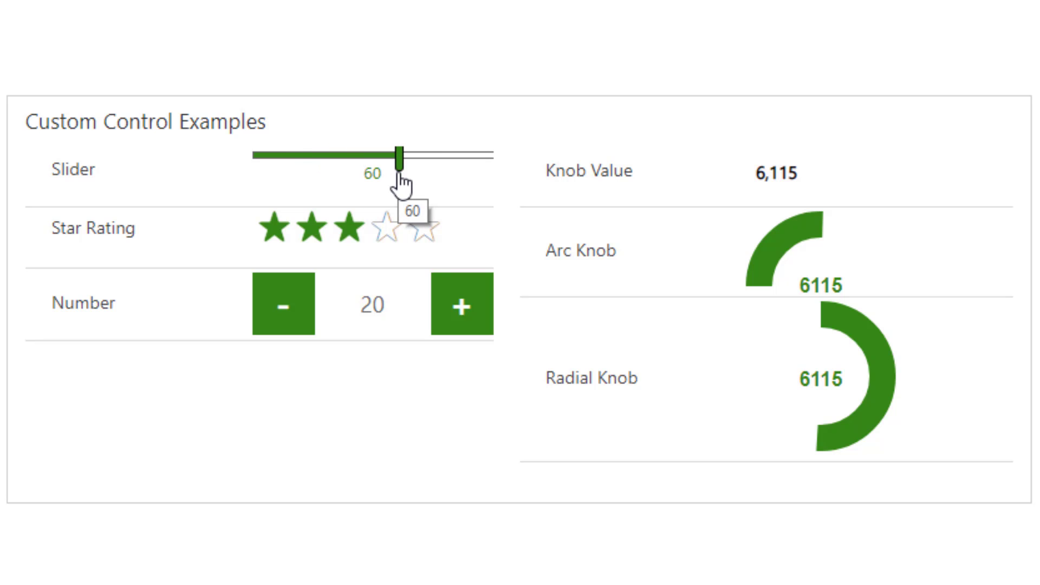
{"action": "left_click", "coordinate": [391, 230]}
{"action": "left_click", "coordinate": [355, 244]}
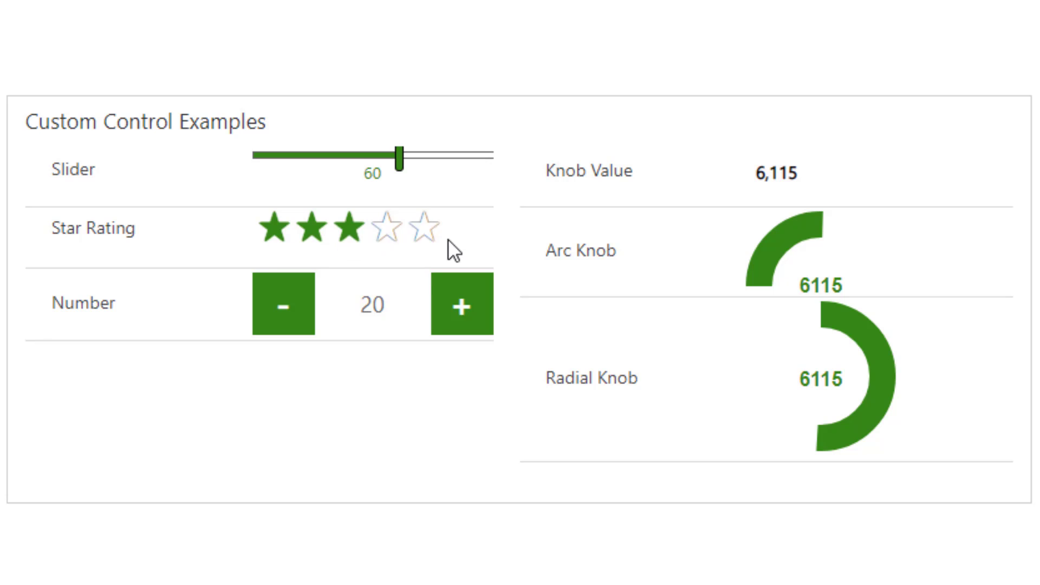
{"action": "left_click", "coordinate": [427, 238]}
{"action": "left_click", "coordinate": [350, 236]}
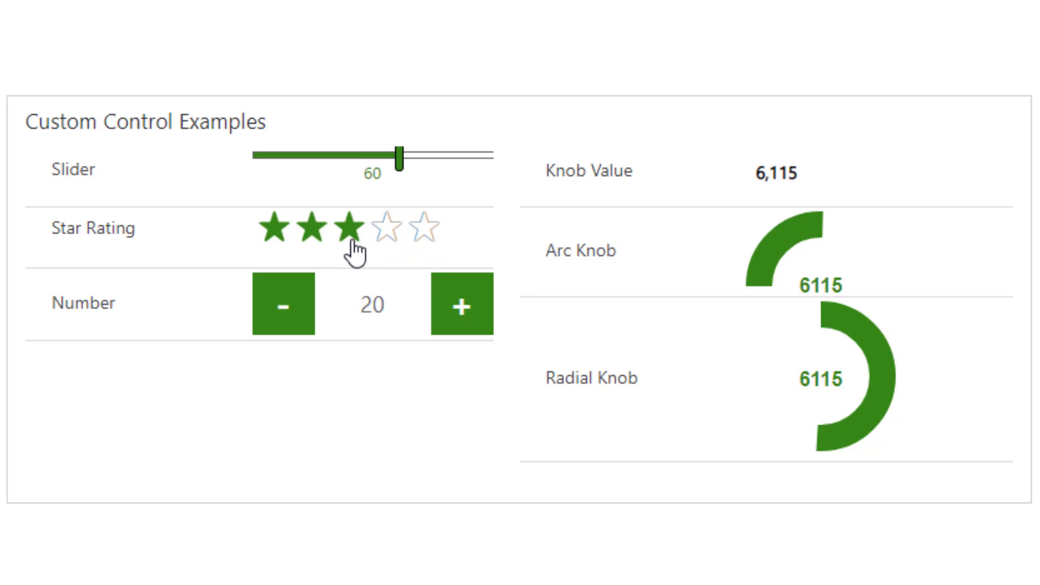
{"action": "left_click", "coordinate": [320, 237]}
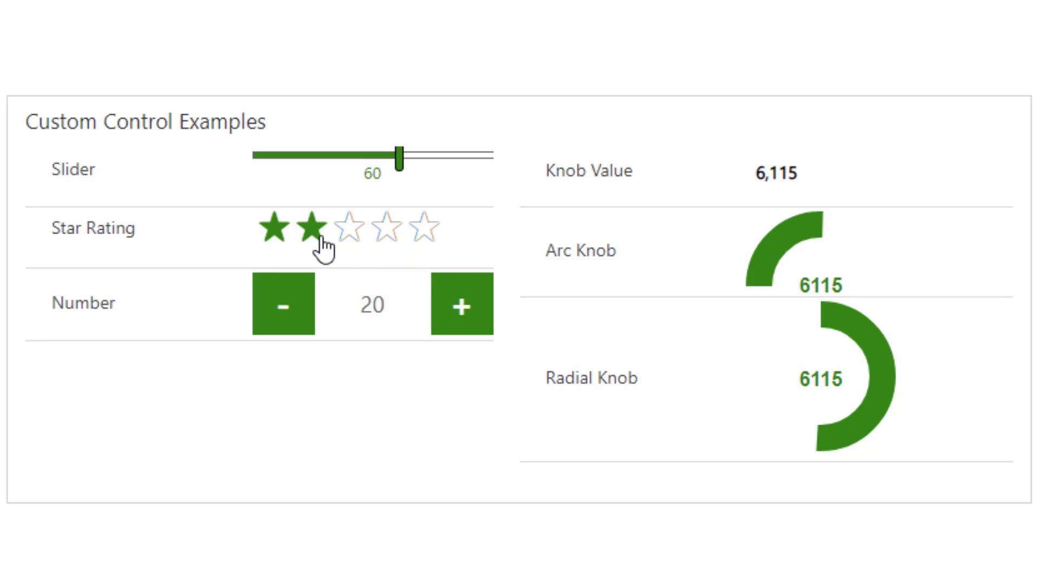
Step the Number control up to 35 and back down again.
{"action": "left_click", "coordinate": [462, 310]}
{"action": "left_click", "coordinate": [462, 310]}
{"action": "left_click", "coordinate": [462, 311]}
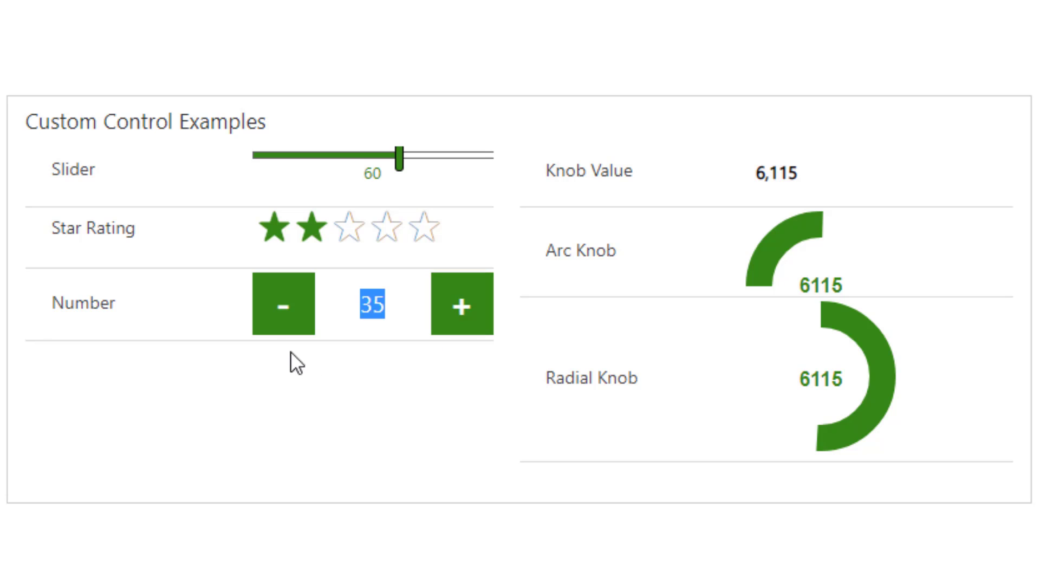
{"action": "left_click", "coordinate": [277, 297]}
{"action": "left_click", "coordinate": [276, 297]}
{"action": "left_click", "coordinate": [277, 297]}
Edit the Number control's value directly to 23.
{"action": "left_click_drag", "start_coordinate": [402, 302], "coordinate": [370, 301]}
{"action": "left_click", "coordinate": [372, 302]}
{"action": "key", "text": "Delete"}
{"action": "type", "text": "3"}
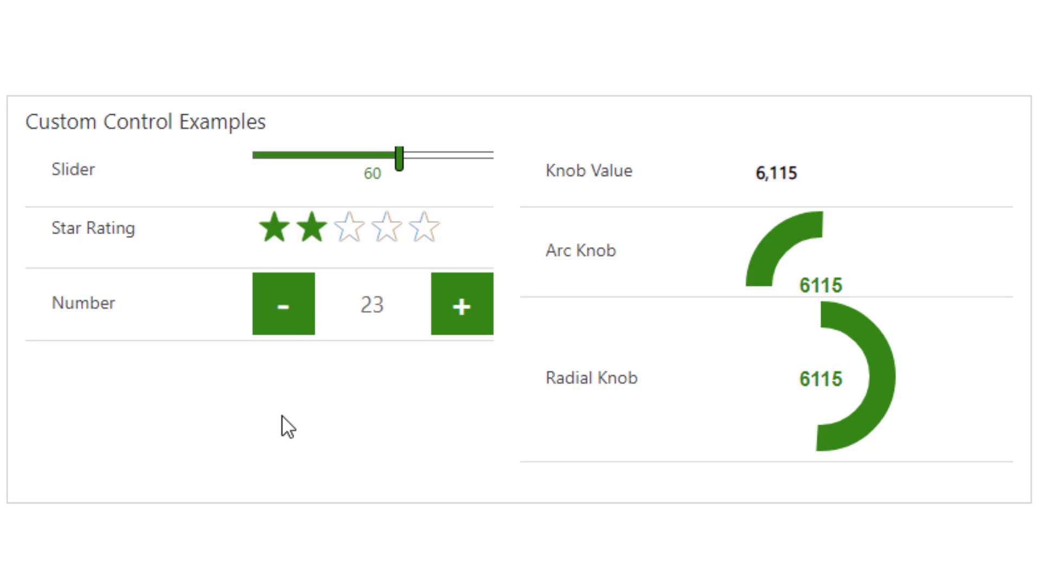
Step the Number control up to 28, back down to 23, and up to 33.
{"action": "left_click", "coordinate": [461, 323]}
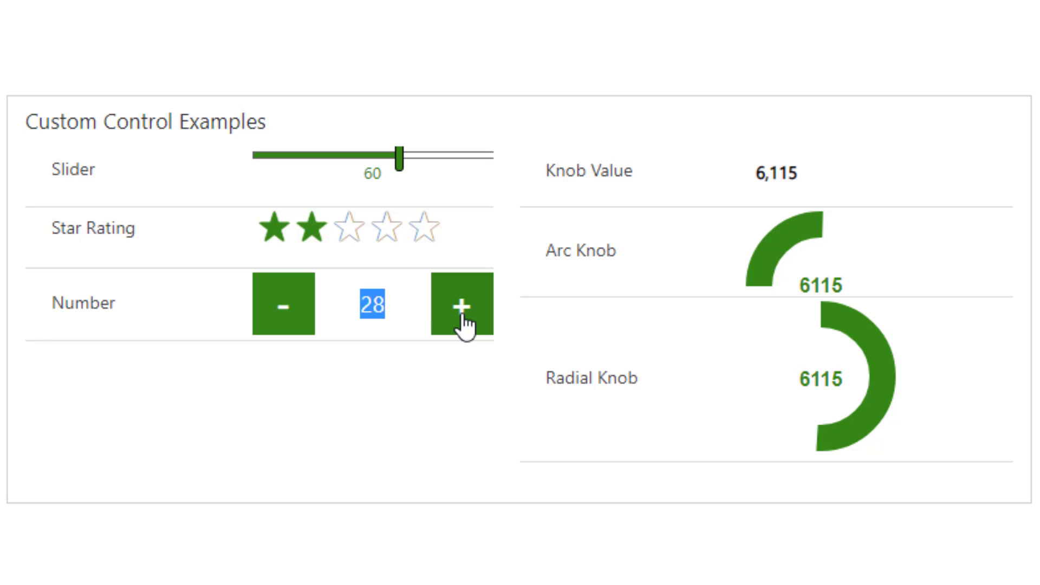
{"action": "left_click", "coordinate": [271, 328]}
{"action": "left_click", "coordinate": [475, 314]}
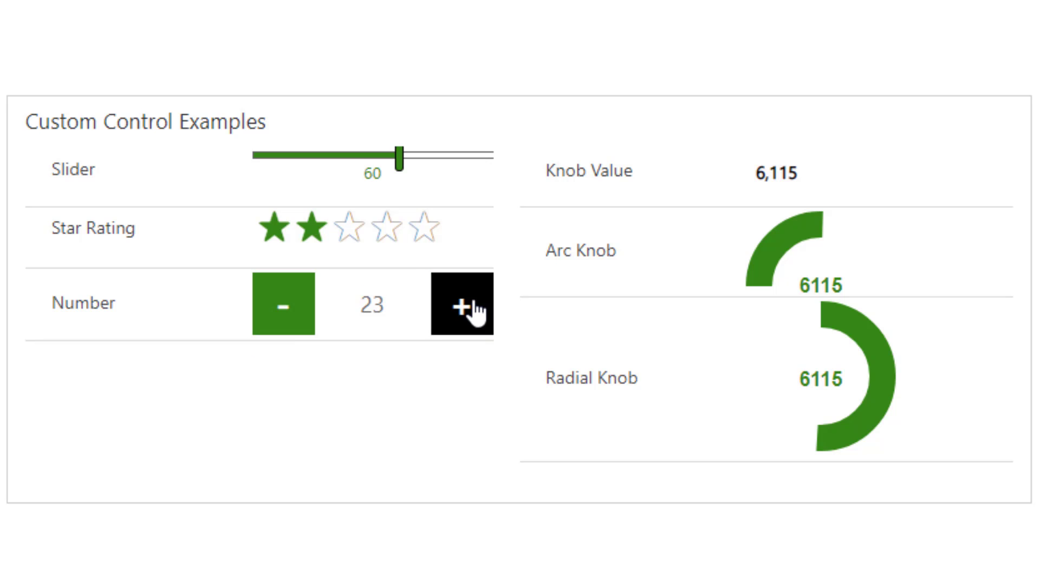
{"action": "left_click", "coordinate": [476, 314]}
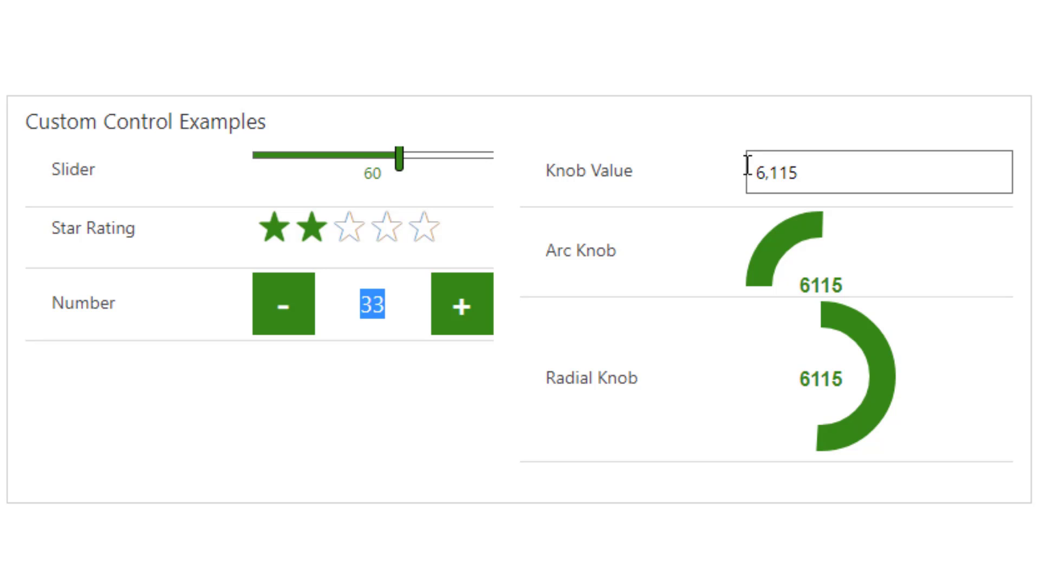
Adjust the shared knob value to 3,625 with the Arc Knob and to 8,100 with the Radial Knob.
{"action": "left_click_drag", "start_coordinate": [810, 265], "coordinate": [785, 246]}
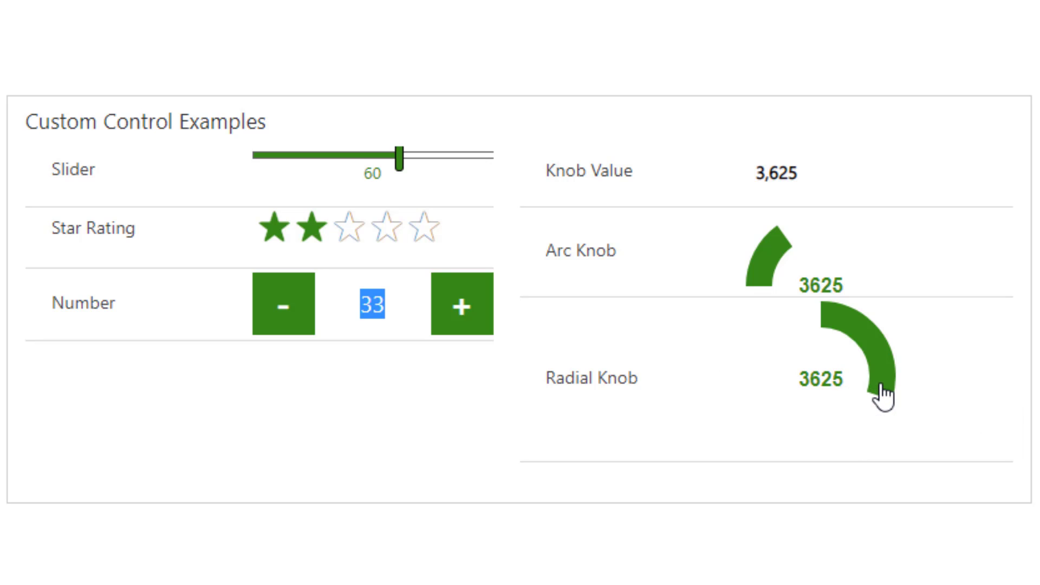
{"action": "left_click_drag", "start_coordinate": [882, 395], "coordinate": [744, 417]}
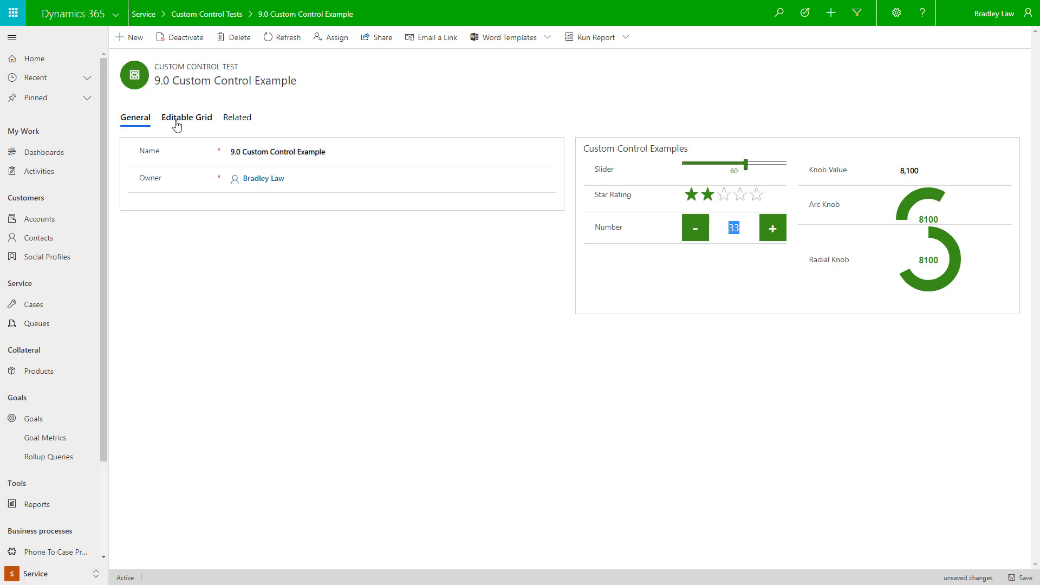
Show the record's Editable Grid and group its rows by Category.
{"action": "left_click", "coordinate": [176, 125]}
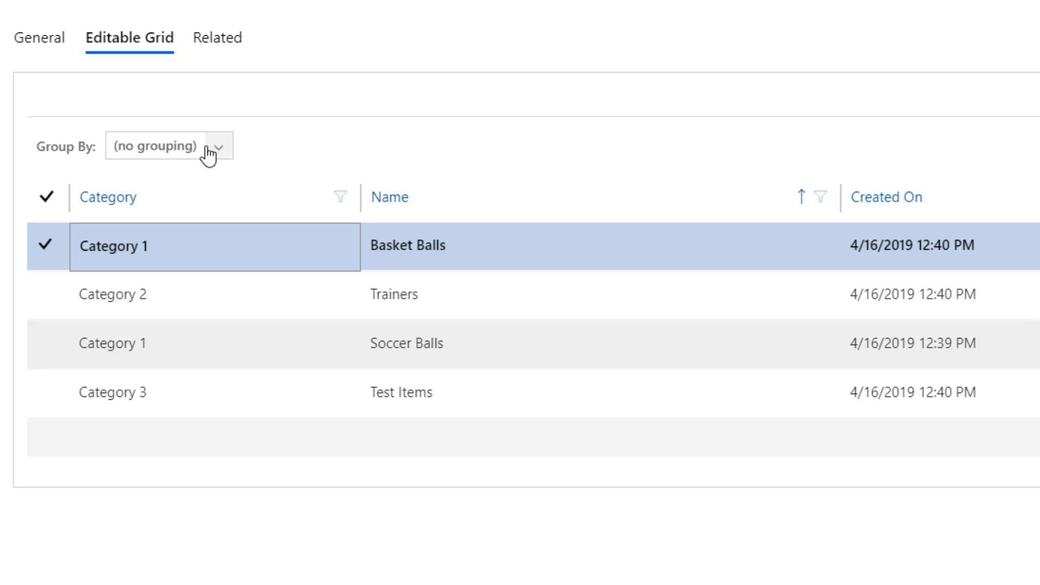
{"action": "left_click", "coordinate": [220, 145]}
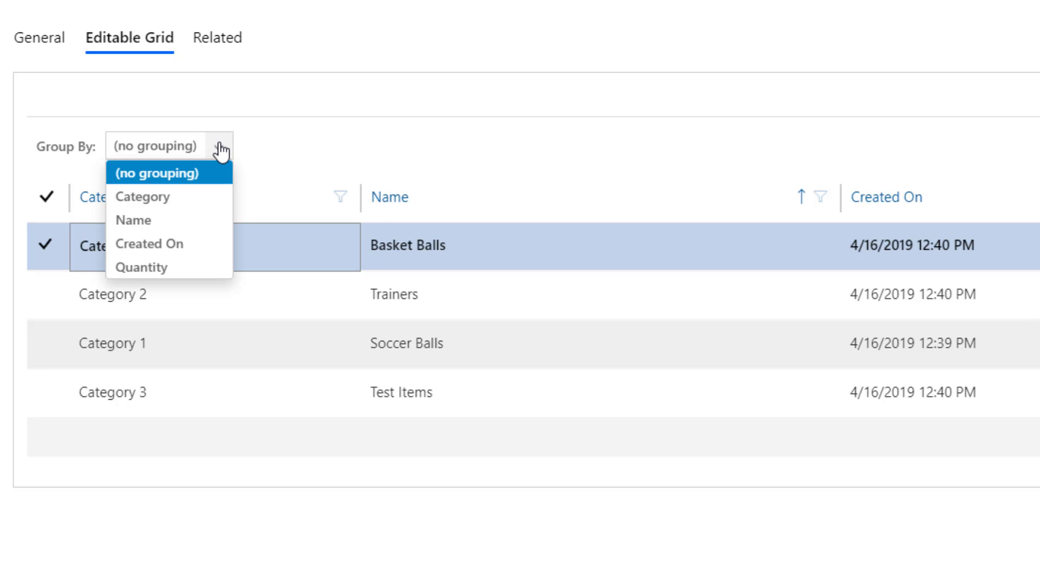
{"action": "left_click", "coordinate": [181, 193]}
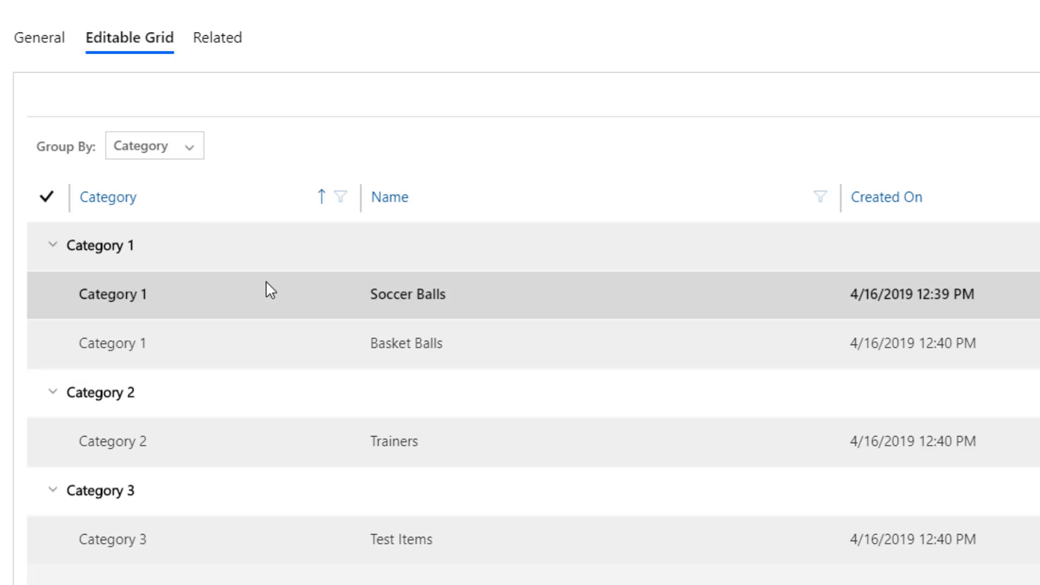
Inspect the category choices for the Soccer Balls row and rename the item Tennis Balls.
{"action": "left_click", "coordinate": [169, 311]}
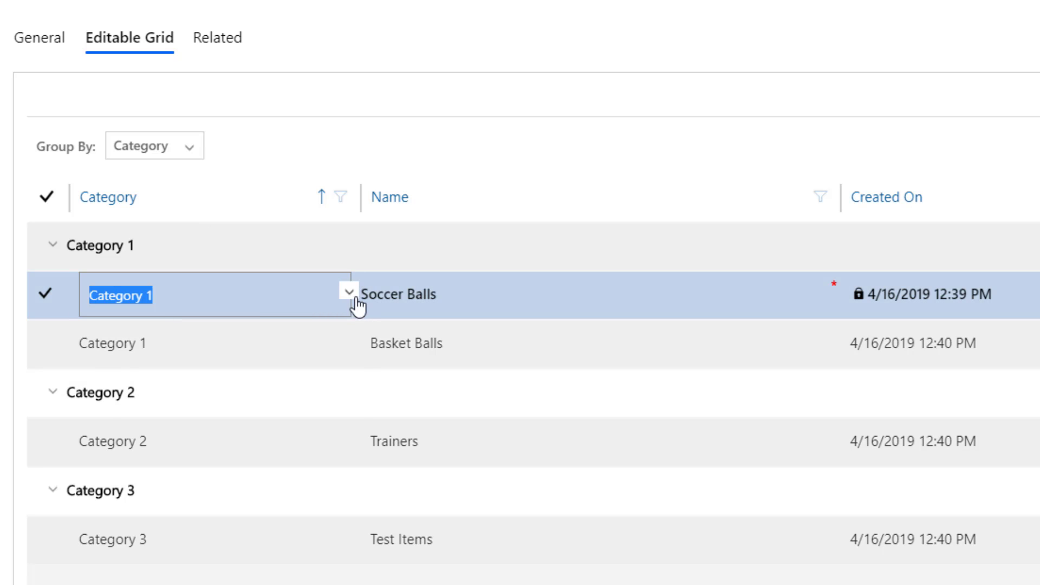
{"action": "left_click", "coordinate": [350, 292]}
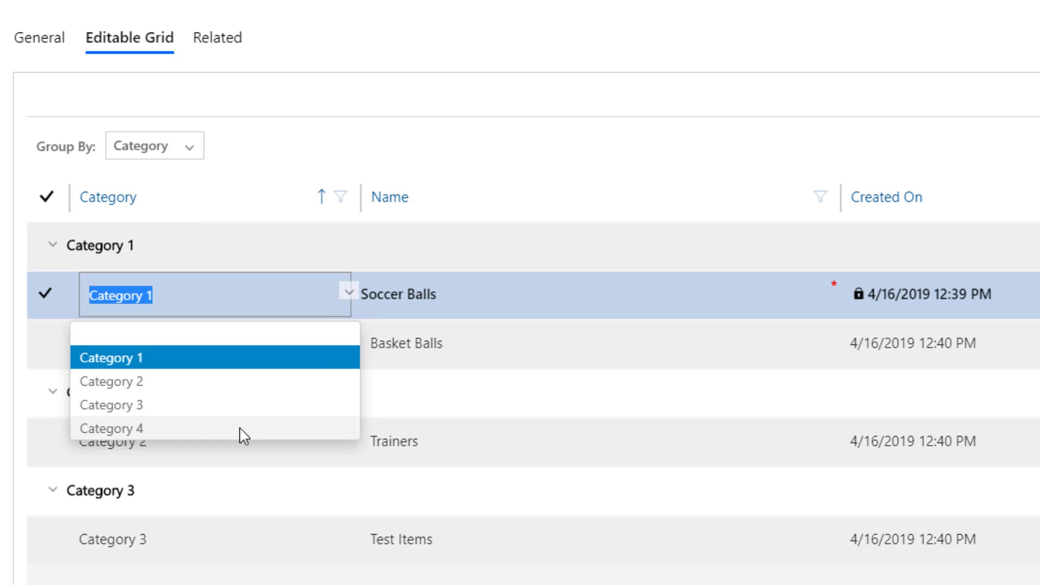
{"action": "left_click", "coordinate": [409, 312]}
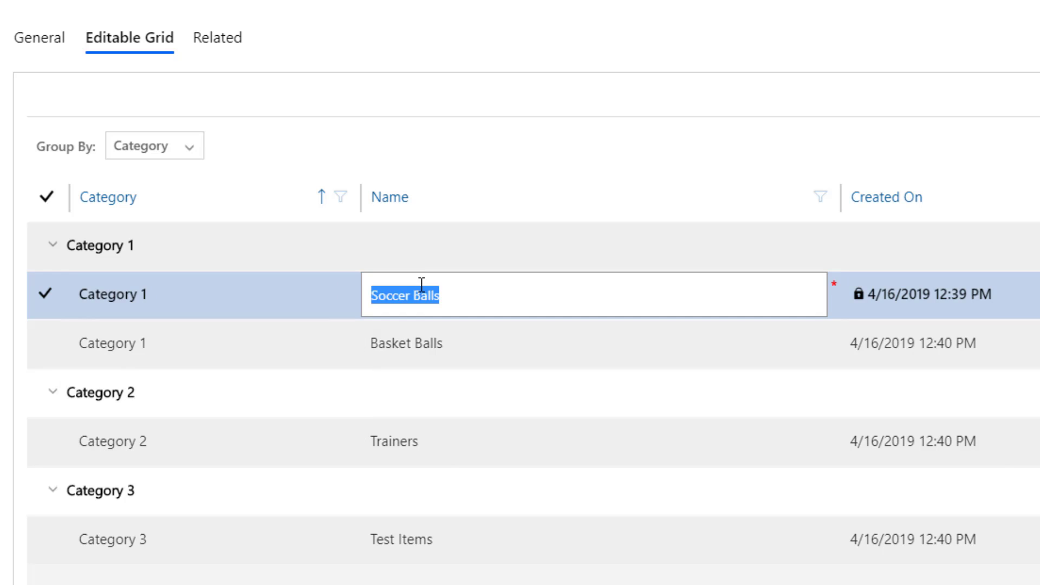
{"action": "left_click", "coordinate": [458, 302]}
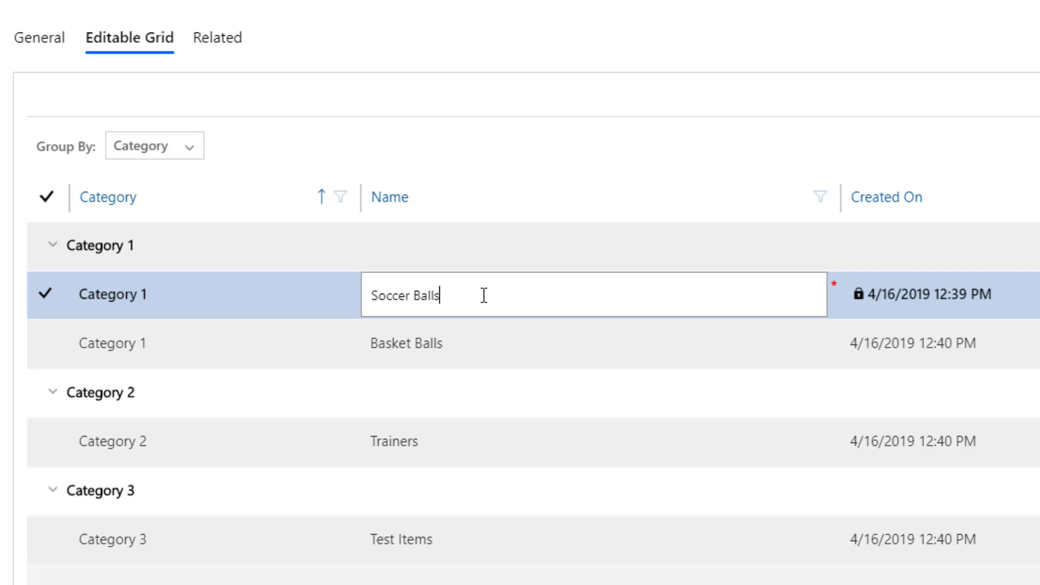
{"action": "left_click_drag", "start_coordinate": [484, 295], "coordinate": [187, 251]}
{"action": "type", "text": "Tennis "}
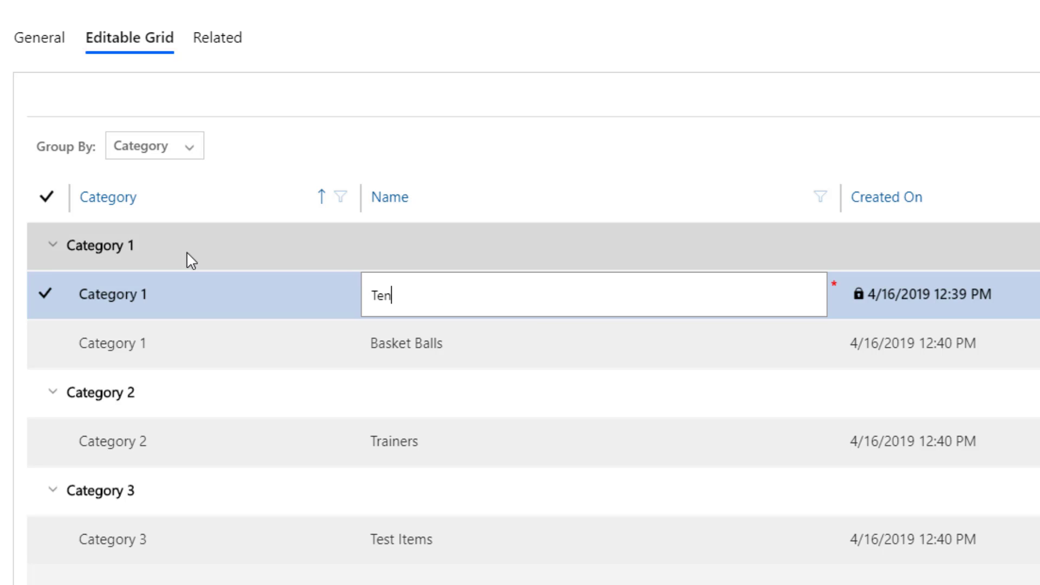
{"action": "type", "text": "Balls"}
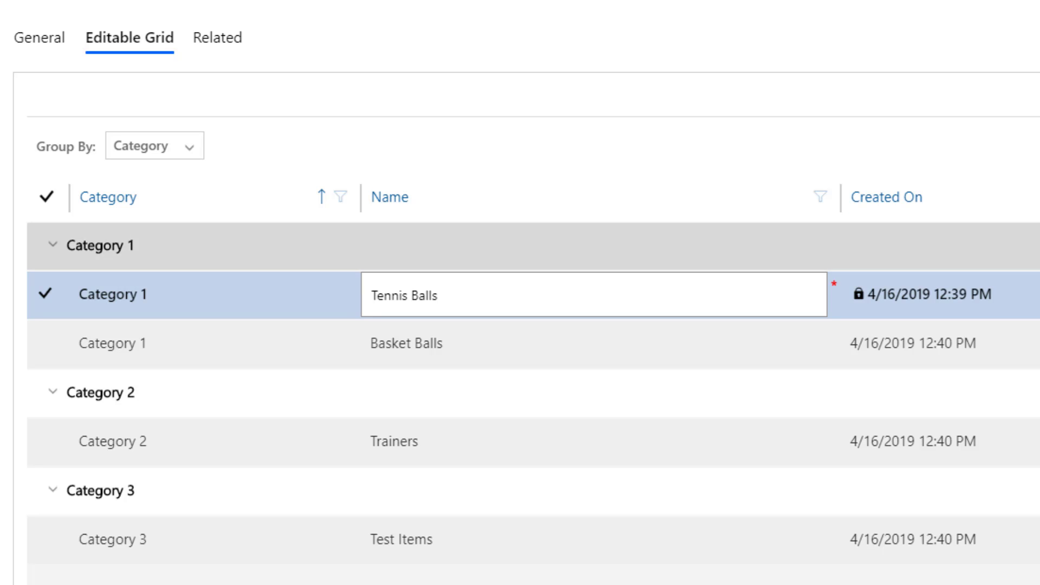
Set the Tennis Balls quantity to 200 and open the Basket Balls quantity for editing.
{"action": "left_click", "coordinate": [859, 280]}
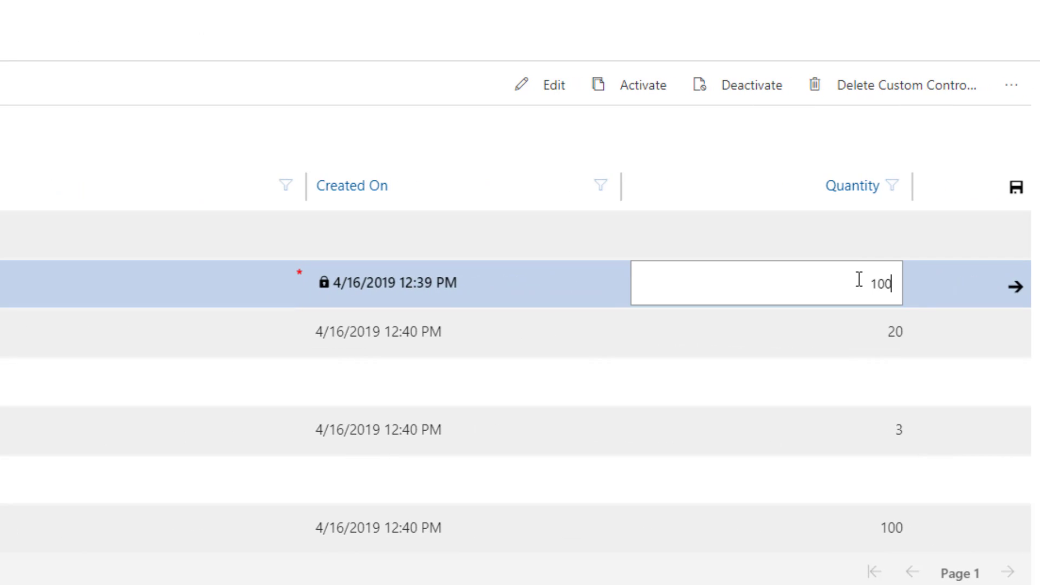
{"action": "left_click_drag", "start_coordinate": [863, 283], "coordinate": [909, 284]}
{"action": "left_click", "coordinate": [855, 326]}
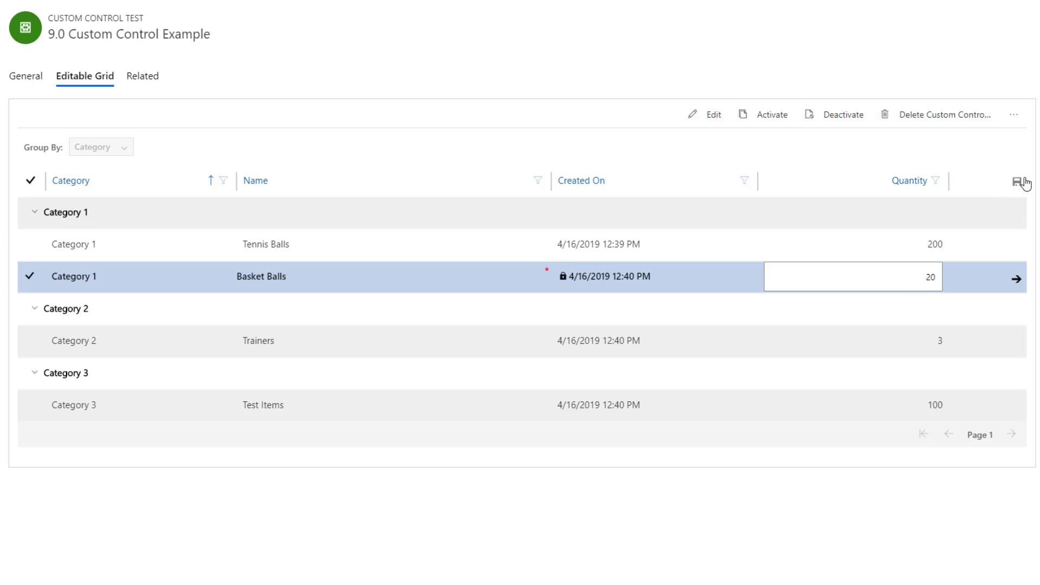
{"action": "left_click", "coordinate": [937, 274]}
{"action": "left_click_drag", "start_coordinate": [937, 273], "coordinate": [932, 272]}
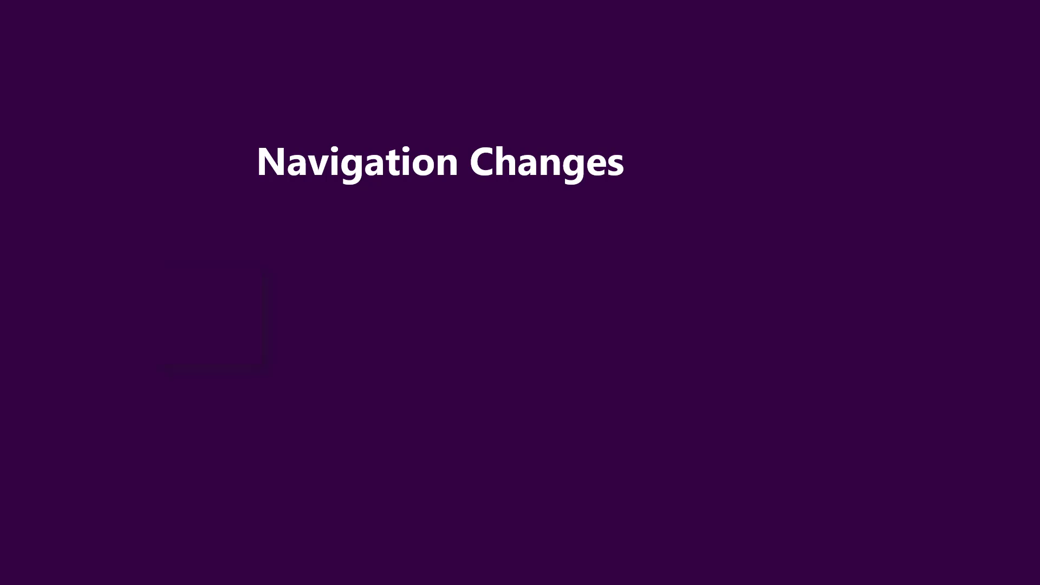
{"action": "key", "text": "Right"}
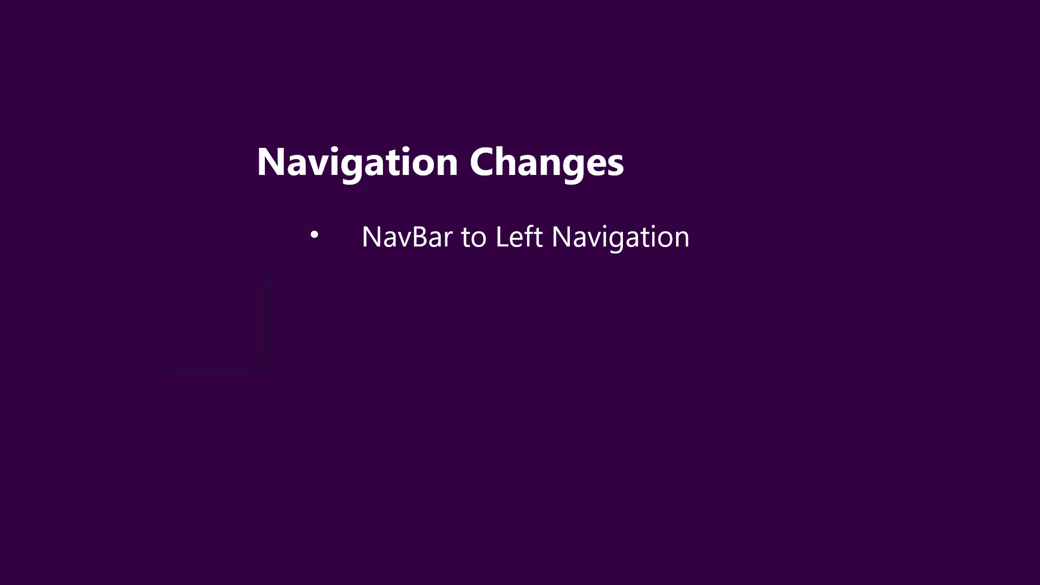